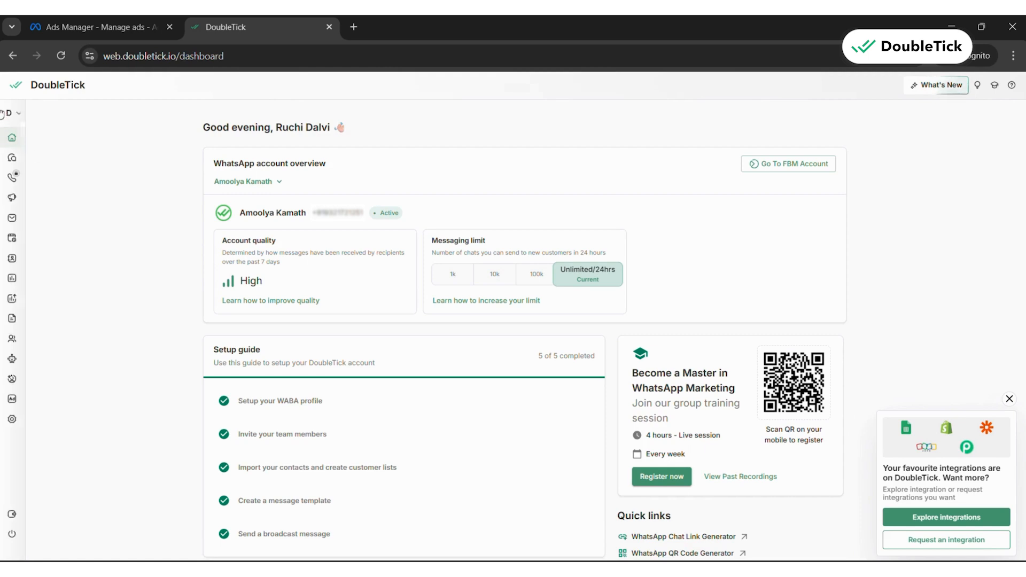
# Switch to Meta Ads Manager and create a new campaign with the Auction buying type and the Leads objective
pyautogui.click(74, 24)
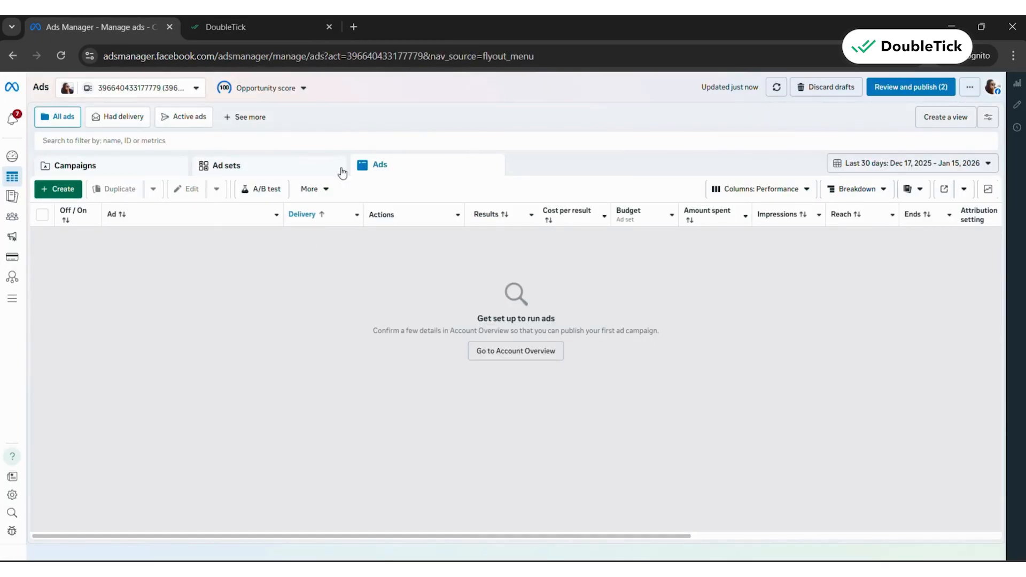
pyautogui.click(249, 20)
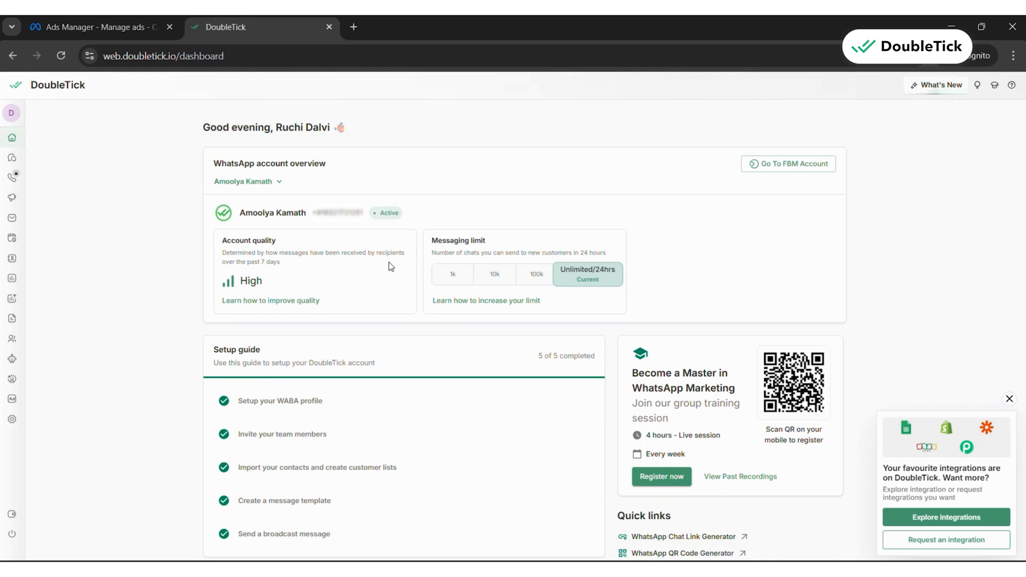
pyautogui.click(124, 28)
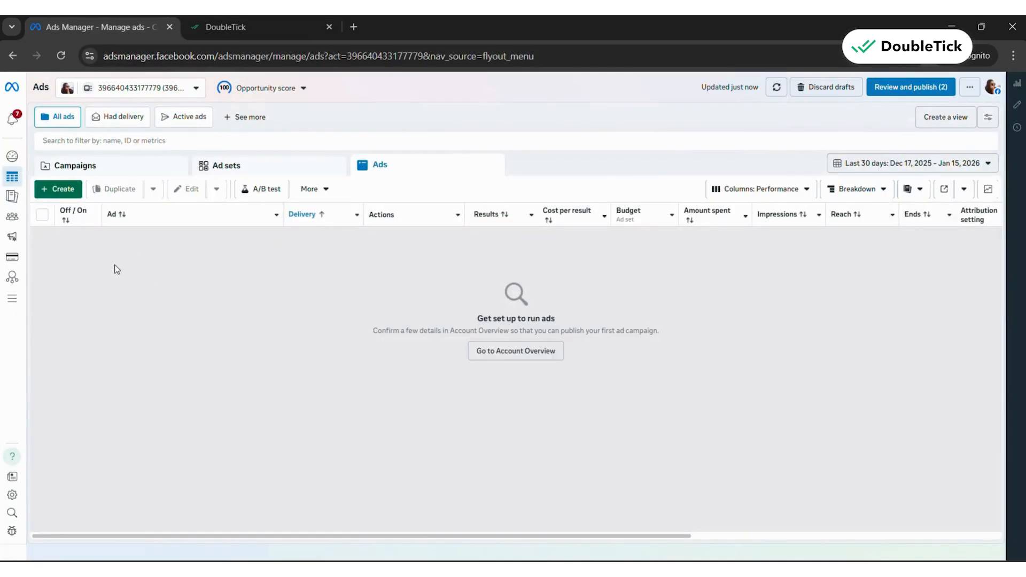
pyautogui.click(63, 189)
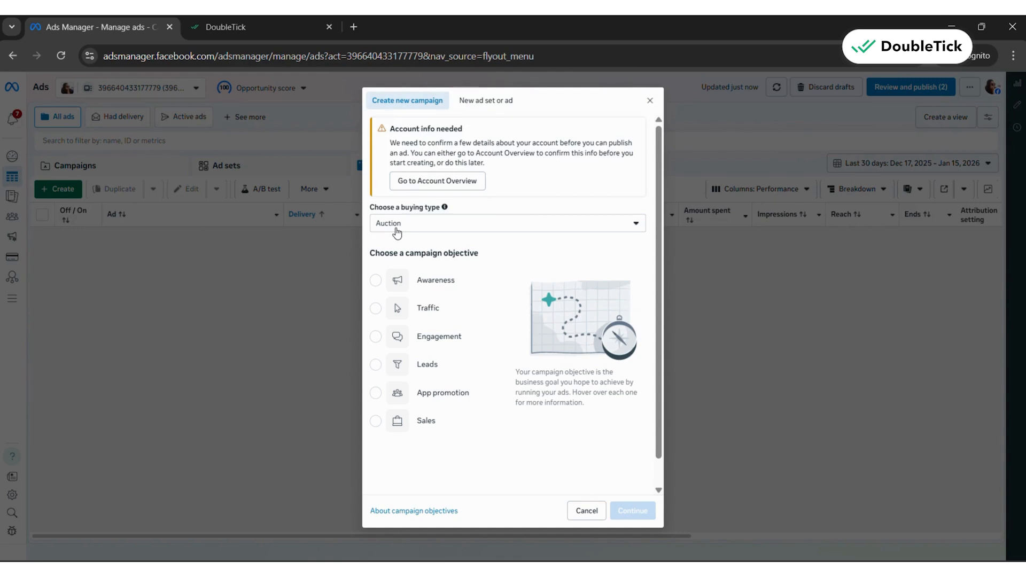
pyautogui.click(420, 372)
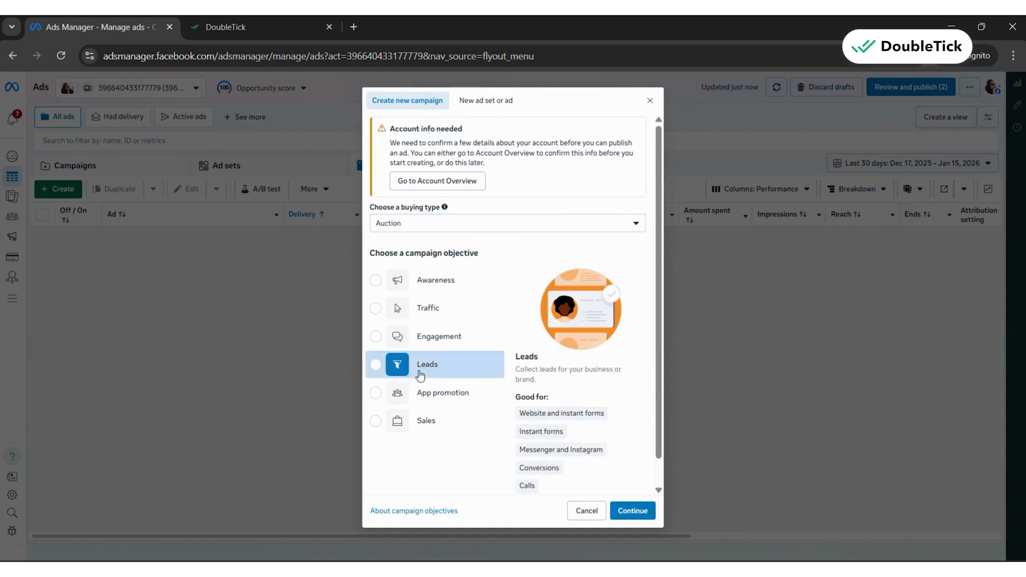
pyautogui.click(629, 511)
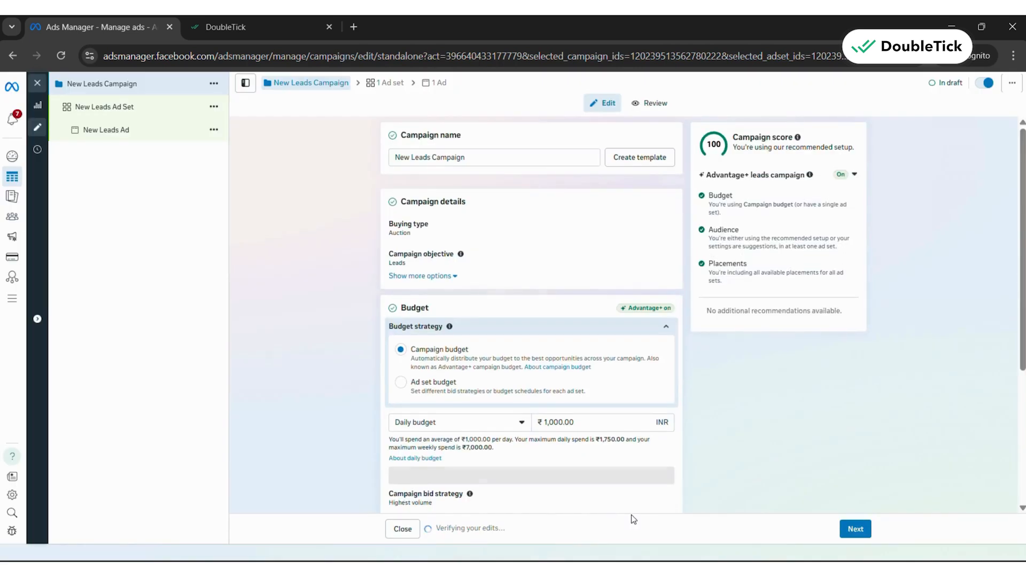
# Open the New Leads Ad in the new campaign and set its Facebook Page to Morgan & Mallet
pyautogui.click(156, 107)
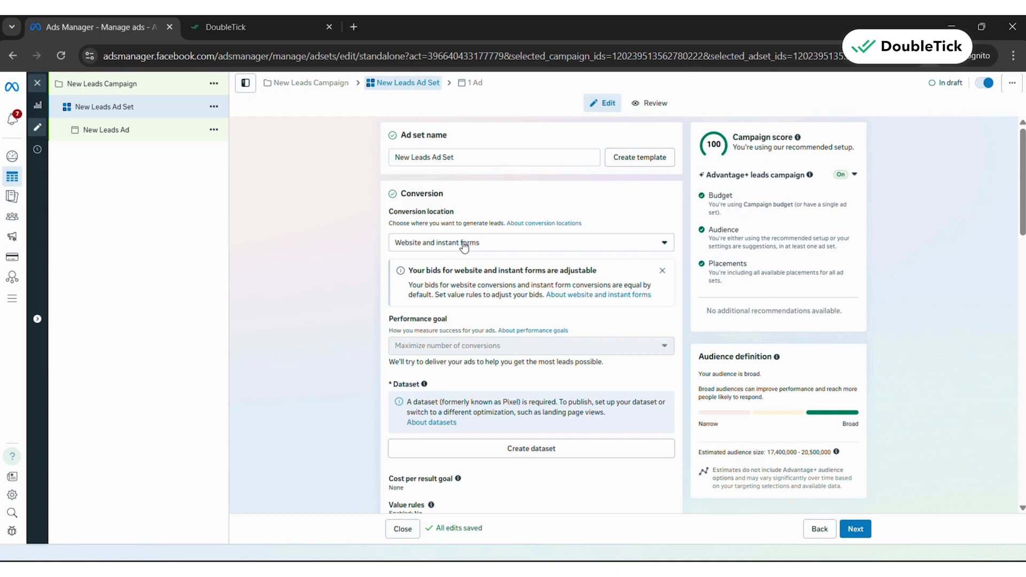
pyautogui.click(153, 135)
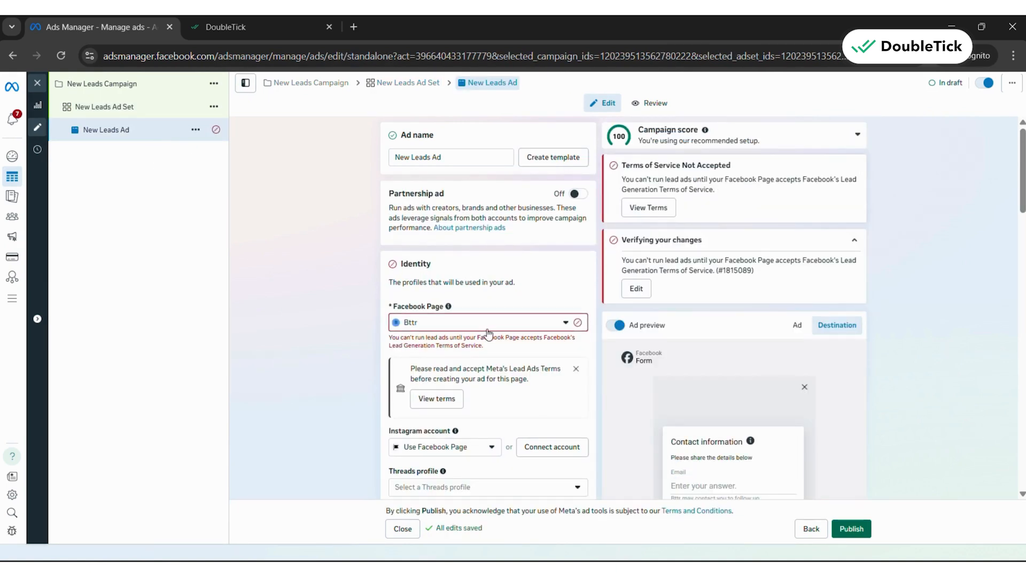
pyautogui.click(490, 322)
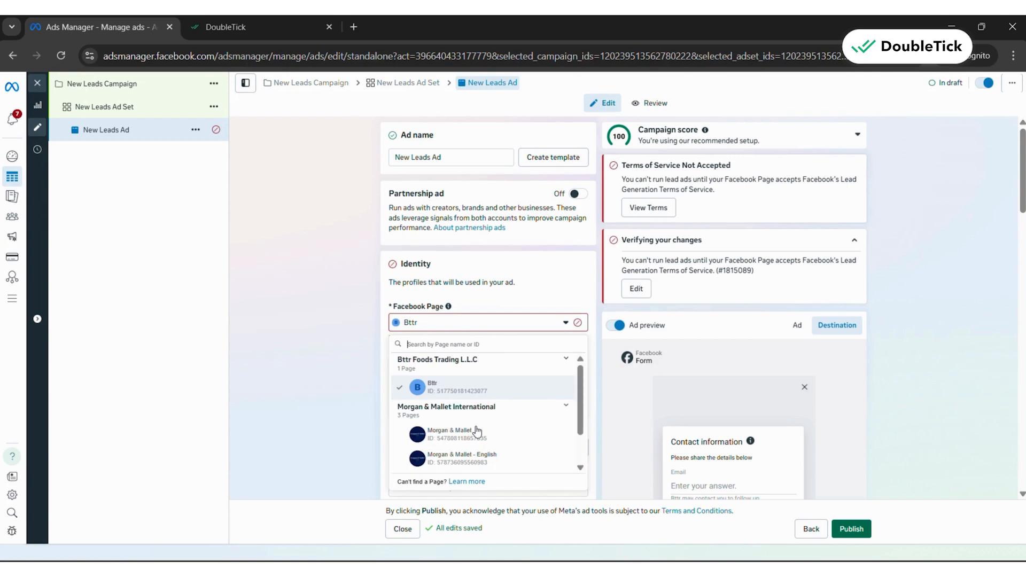
pyautogui.click(480, 446)
# Start creating a new instant form for the ad's destination
pyautogui.scroll(-3, 495, 323)
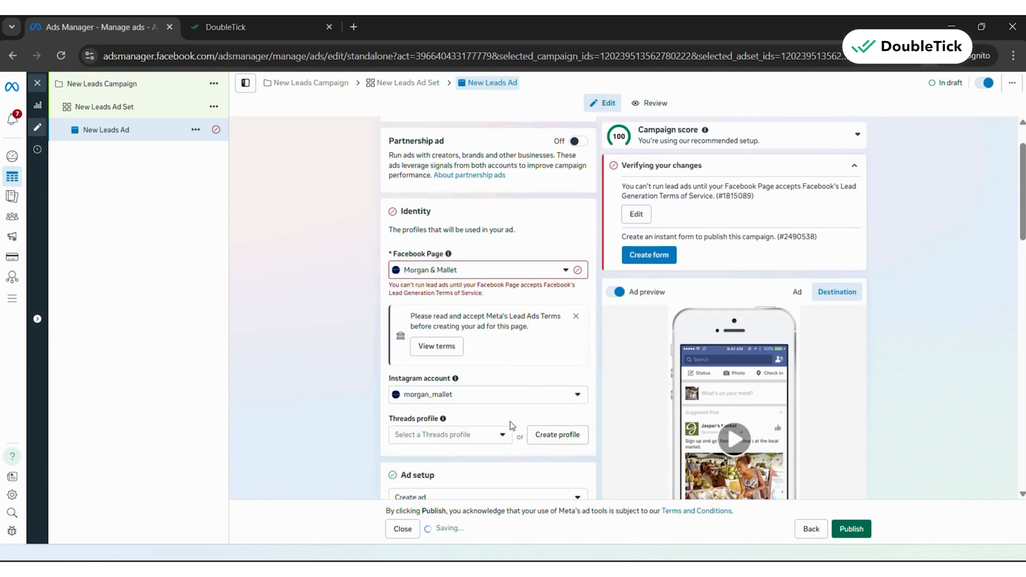
pyautogui.scroll(-6, 511, 426)
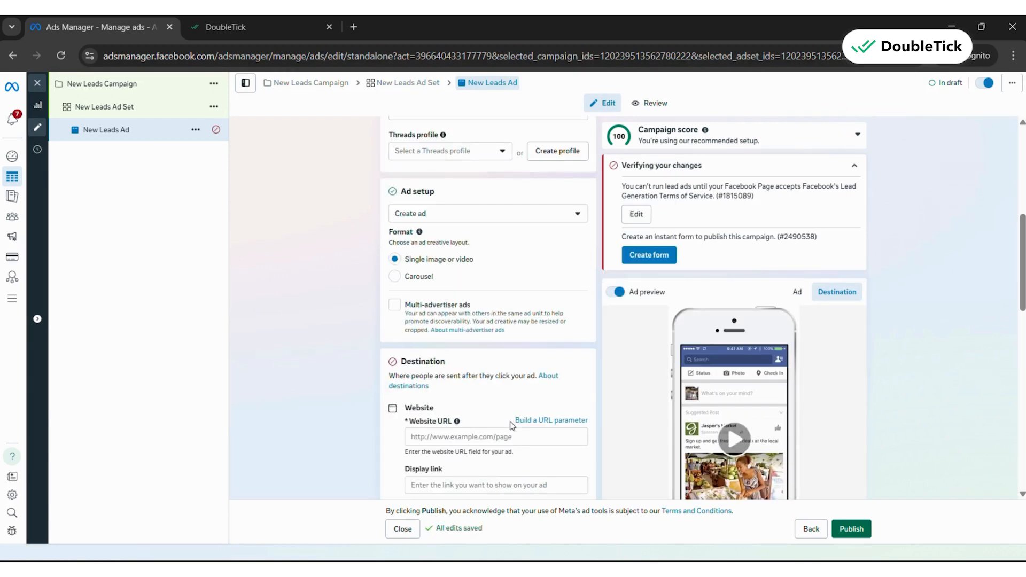
pyautogui.scroll(-2, 511, 426)
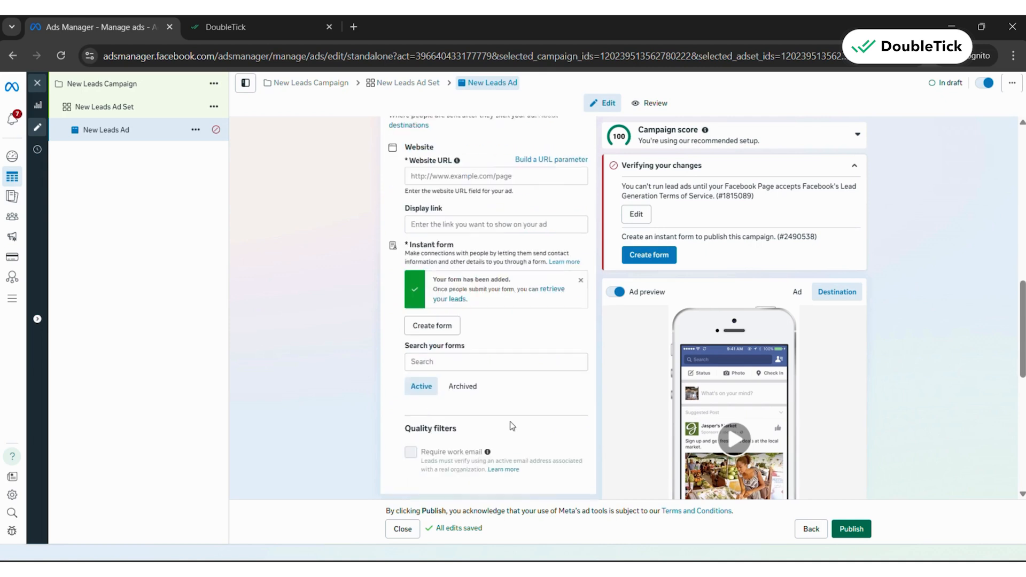
pyautogui.scroll(1, 510, 425)
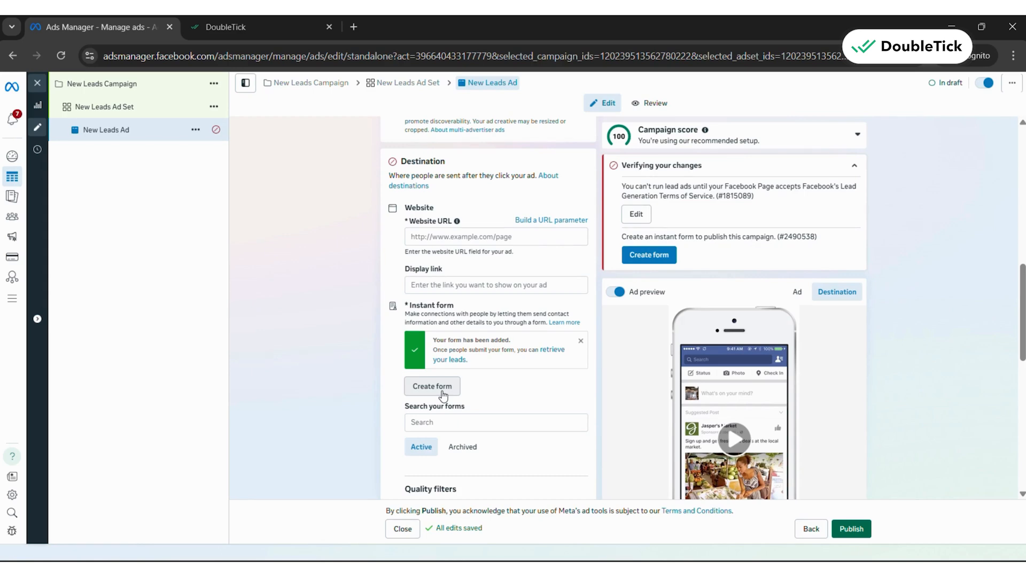
pyautogui.click(442, 394)
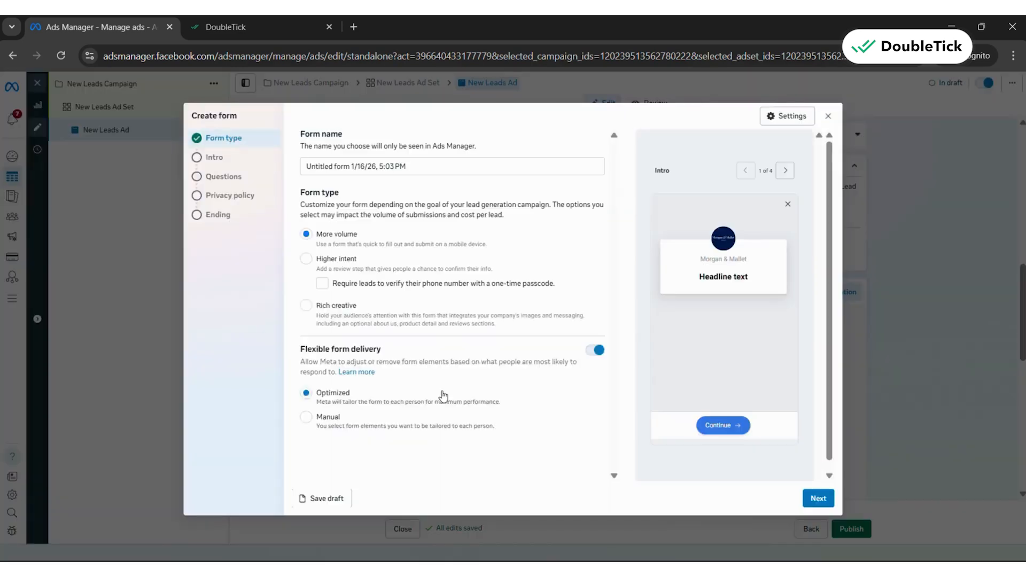
# Name the form "doubletick test 3" and set its form type to Higher intent
pyautogui.moveTo(416, 168); pyautogui.dragTo(295, 168)
pyautogui.press('BackSpace')
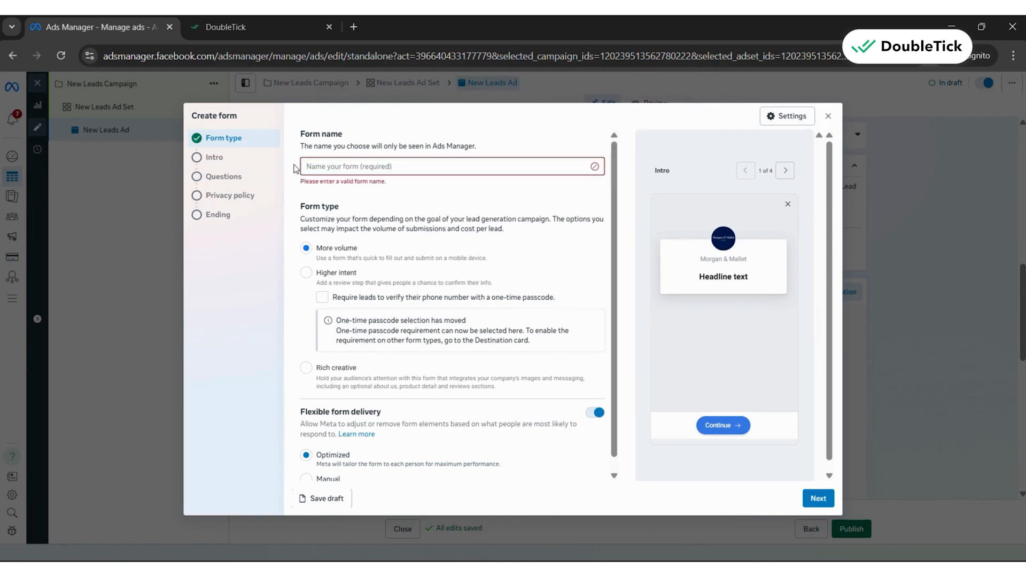
pyautogui.write('doub')
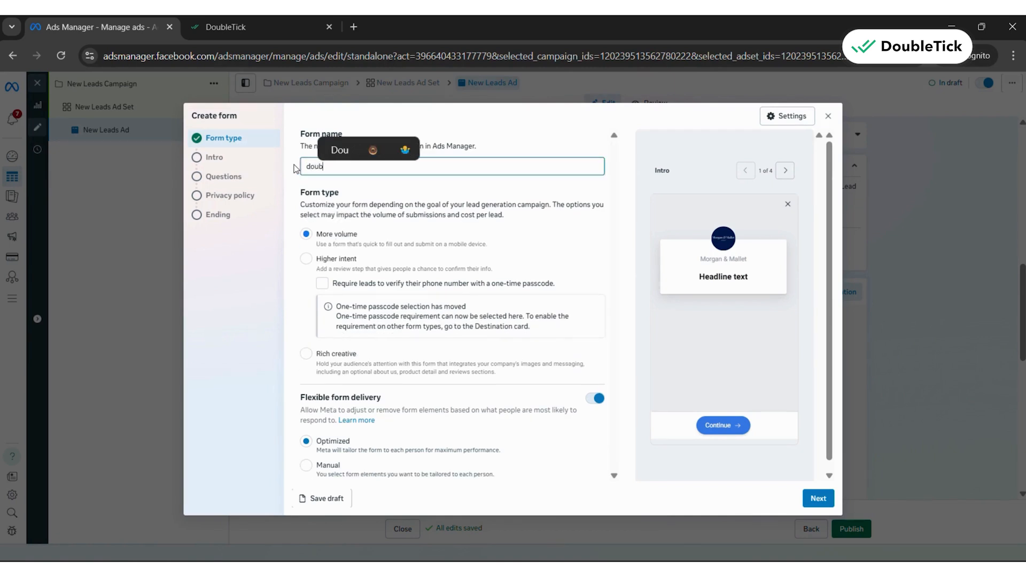
pyautogui.write('letick ')
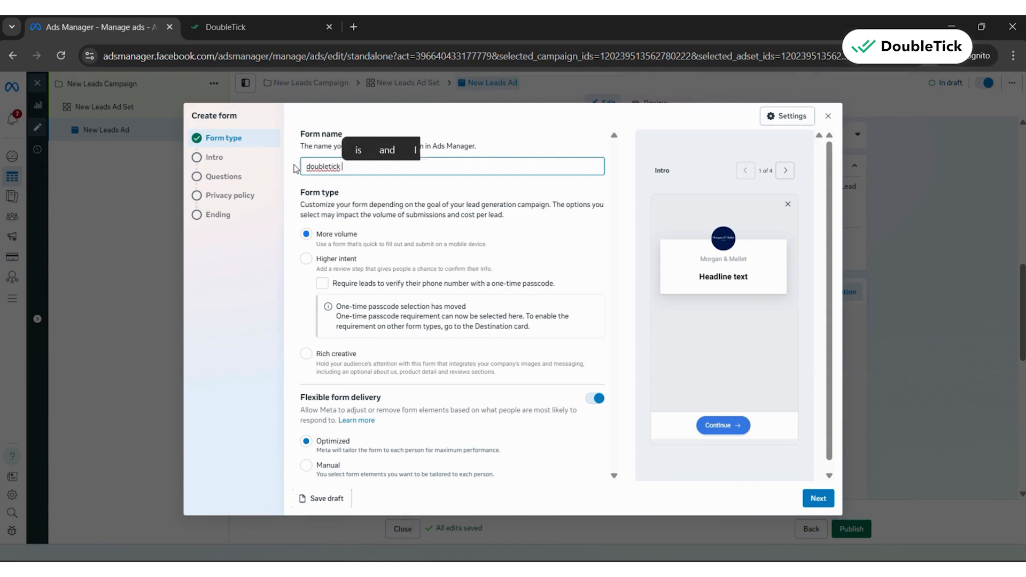
pyautogui.write('test 3')
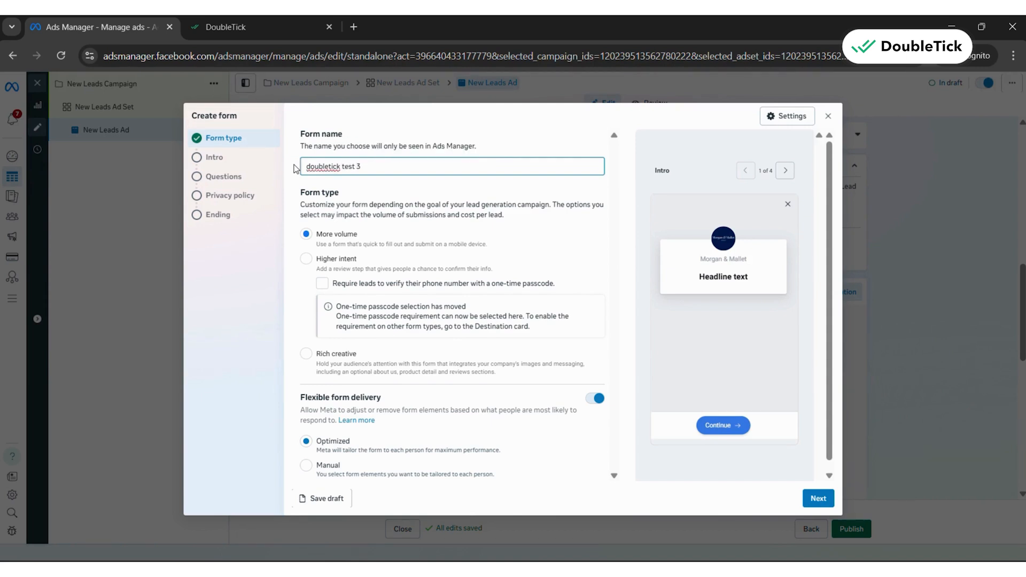
pyautogui.click(307, 262)
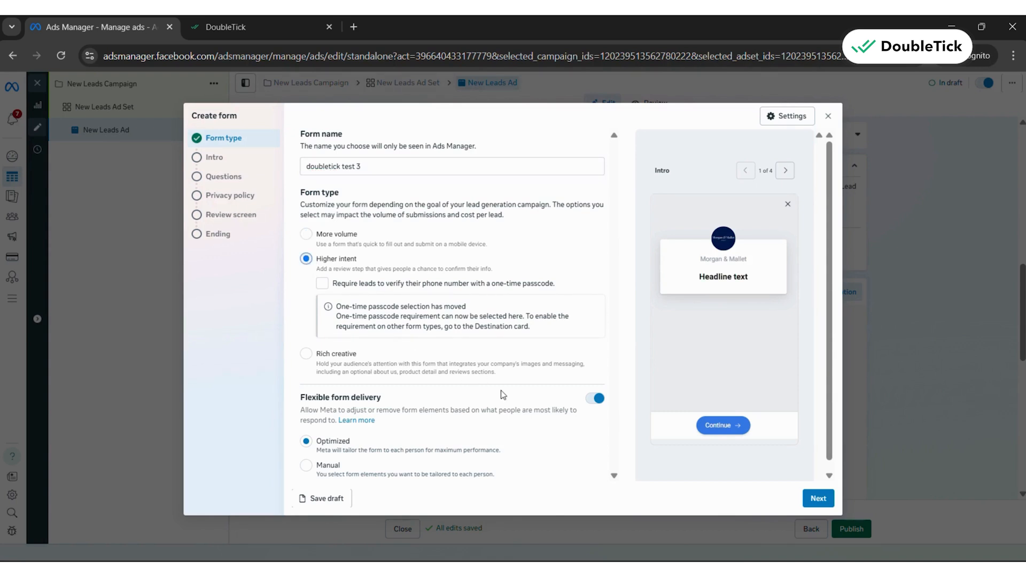
# Turn off the optional greeting in the form's intro and continue to the questions section
pyautogui.click(817, 498)
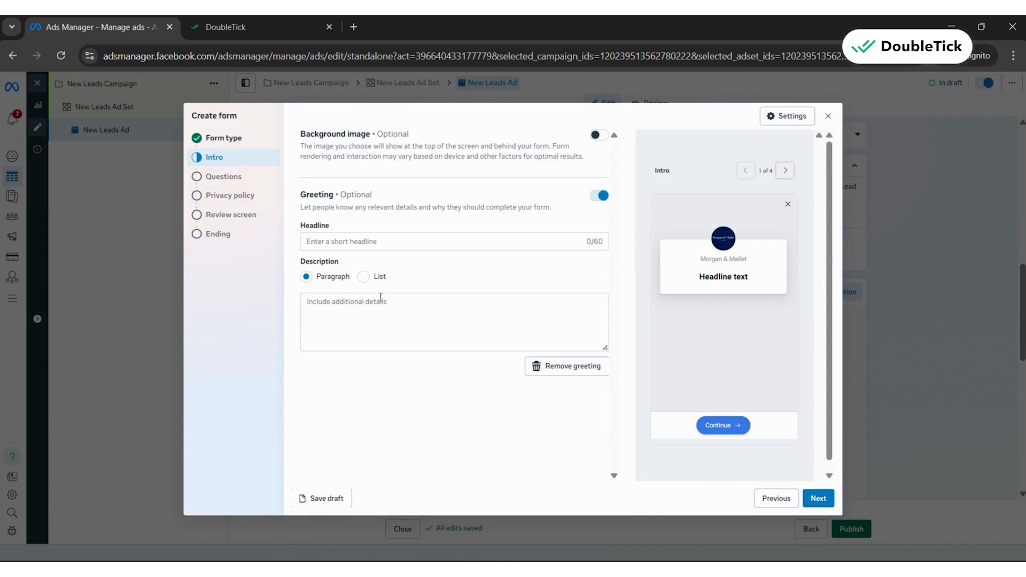
pyautogui.click(601, 203)
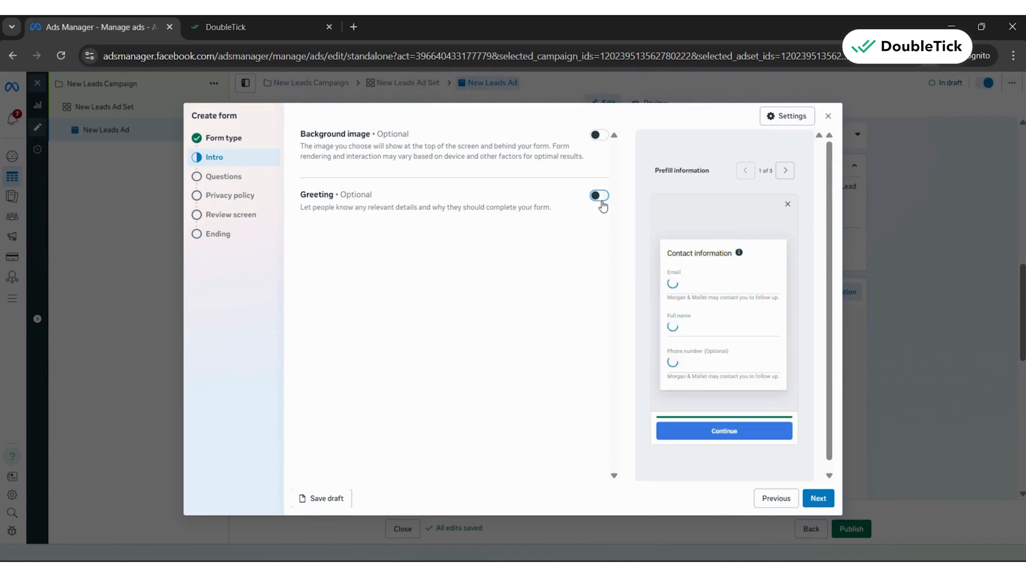
pyautogui.click(818, 498)
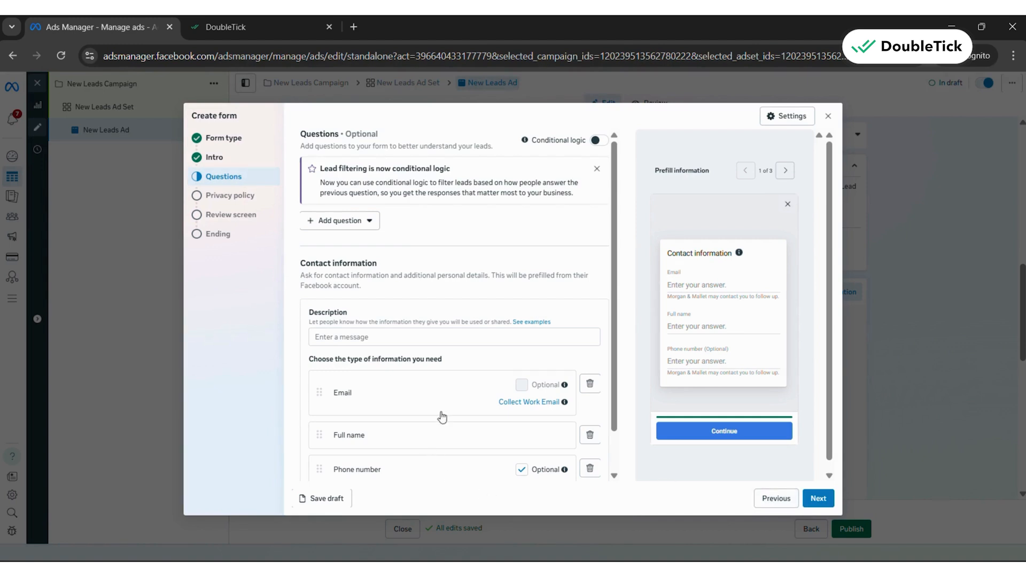
# Make the phone number a required field and add City and State to the form's contact information
pyautogui.scroll(-1, 451, 398)
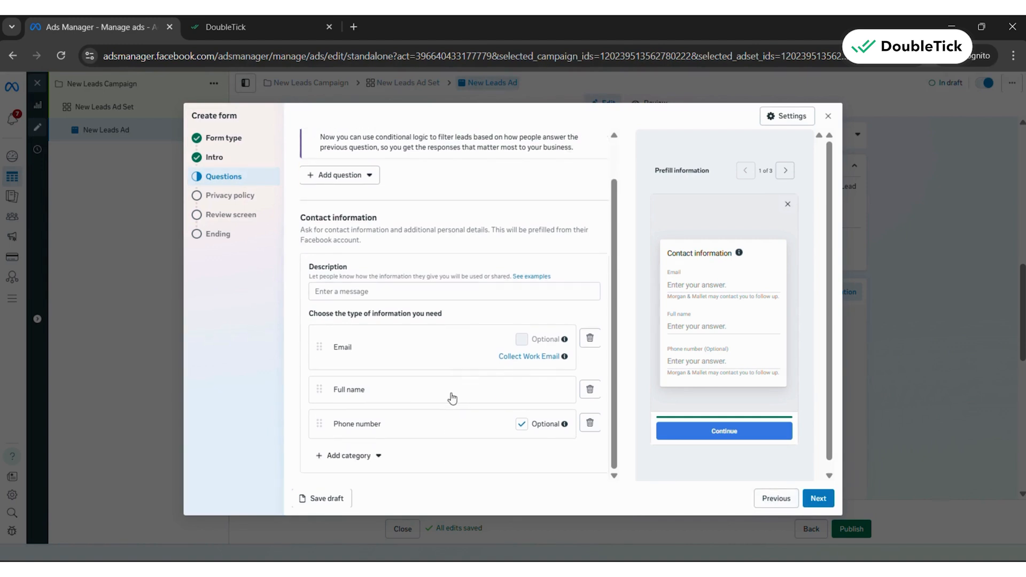
pyautogui.click(521, 426)
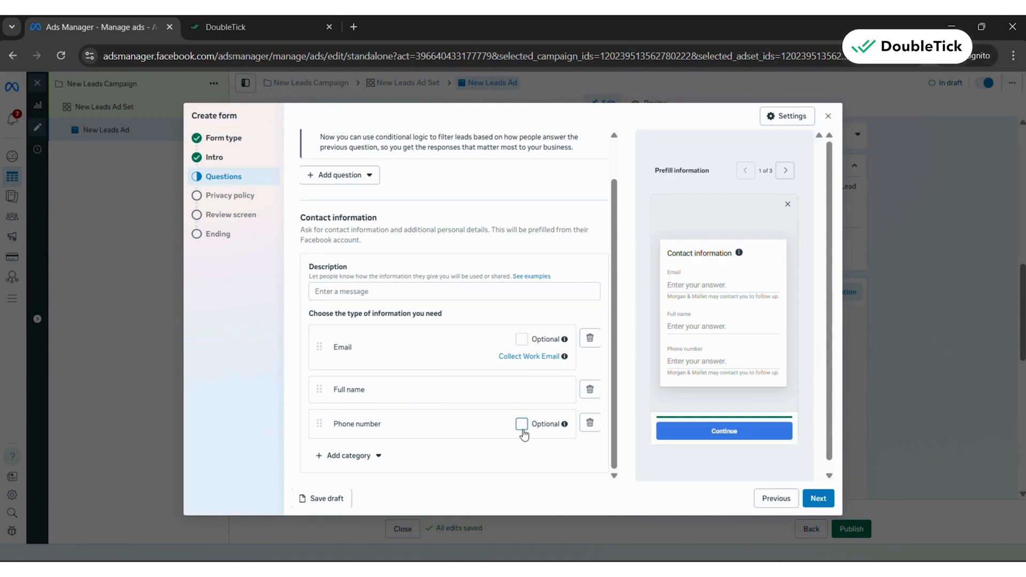
pyautogui.click(351, 457)
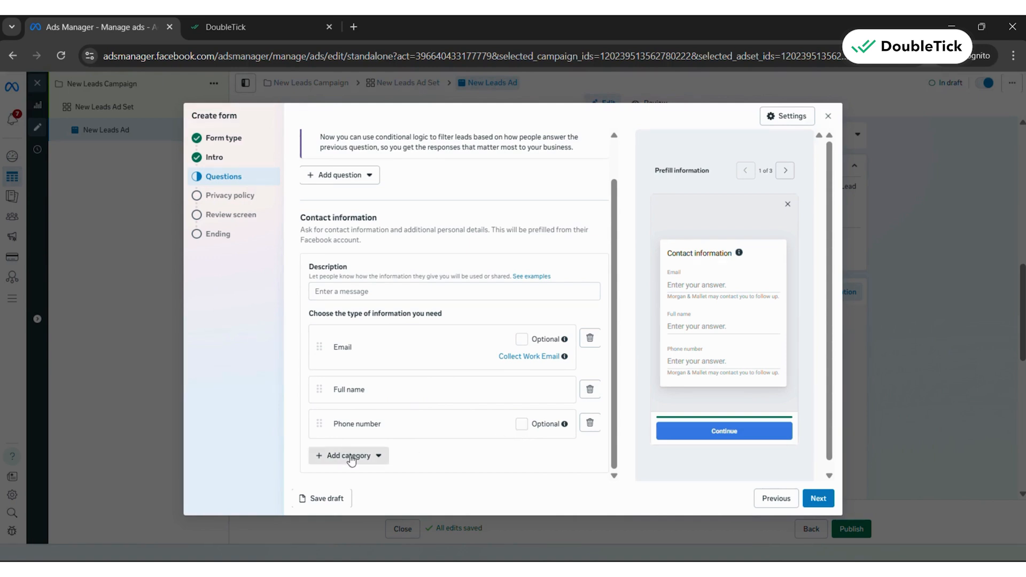
pyautogui.moveTo(377, 354)
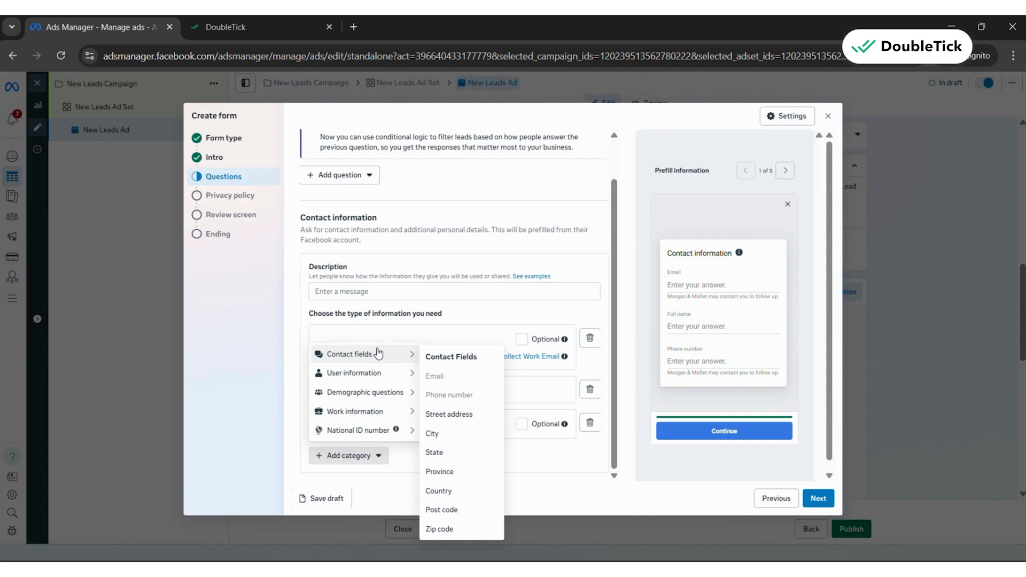
pyautogui.click(436, 430)
pyautogui.scroll(-1, 342, 464)
pyautogui.click(351, 455)
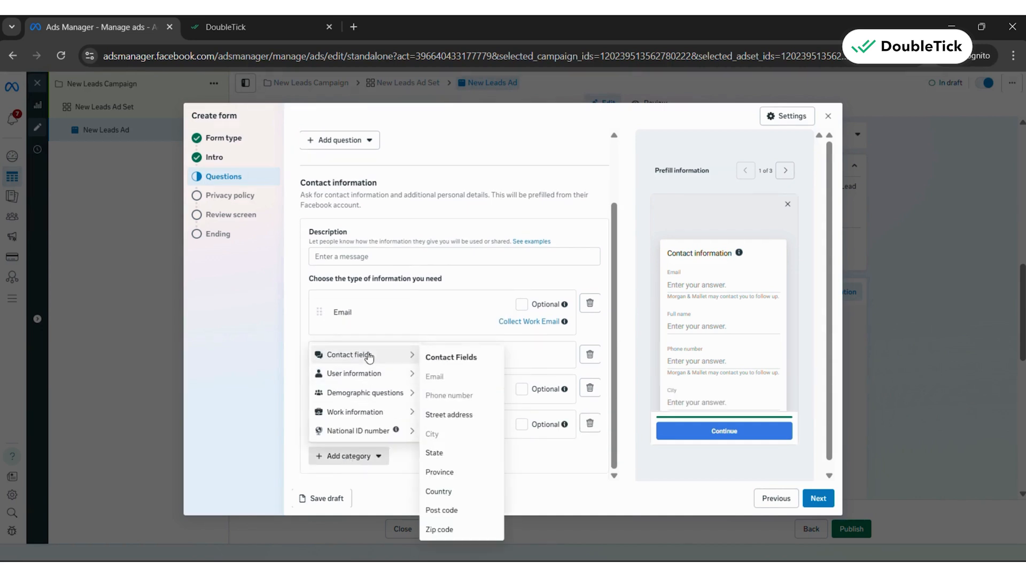
pyautogui.click(455, 452)
pyautogui.scroll(-1, 545, 474)
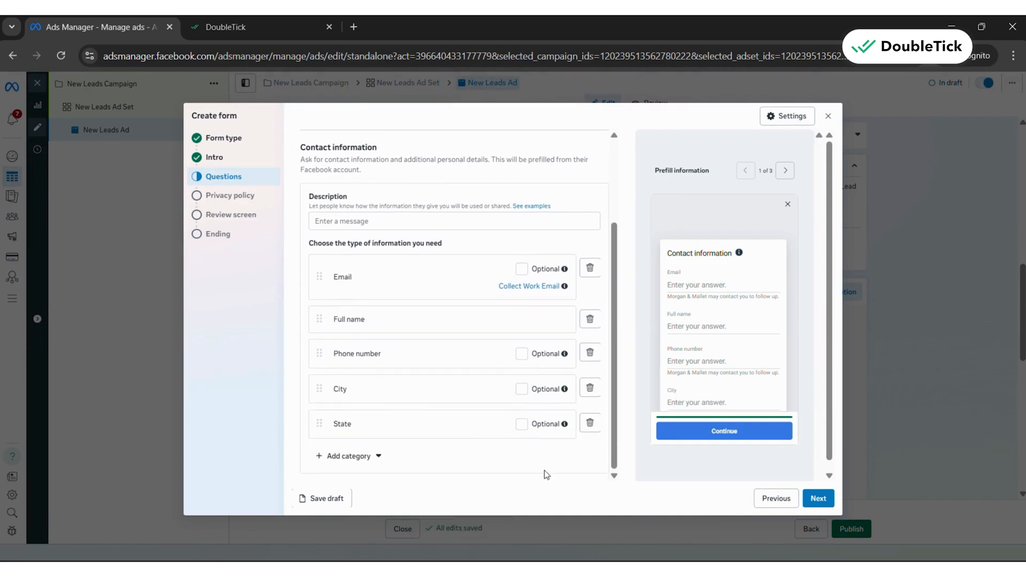
# Turn off the form's optional privacy policy link and continue past the review screen to the ending section
pyautogui.click(818, 498)
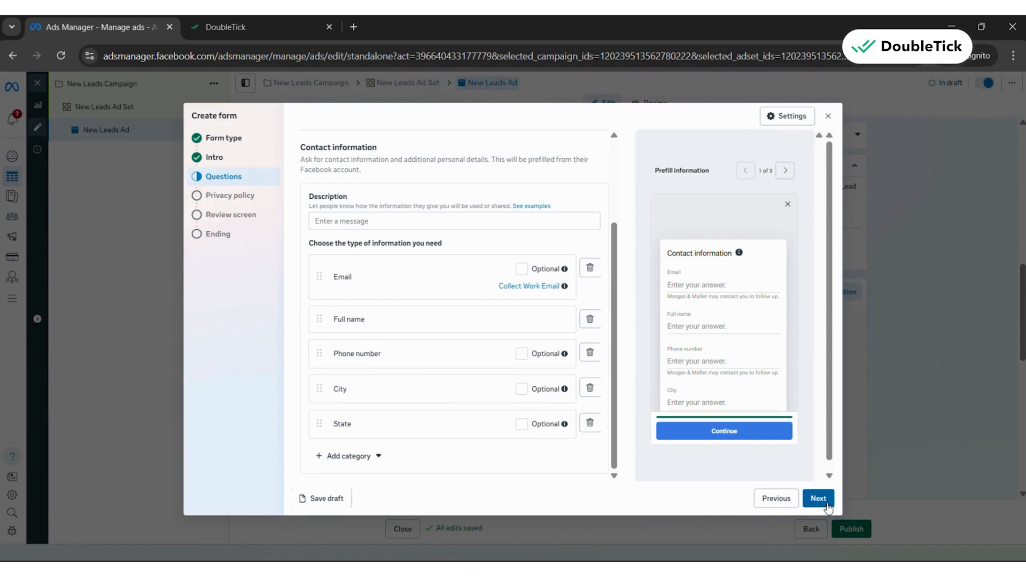
pyautogui.click(827, 503)
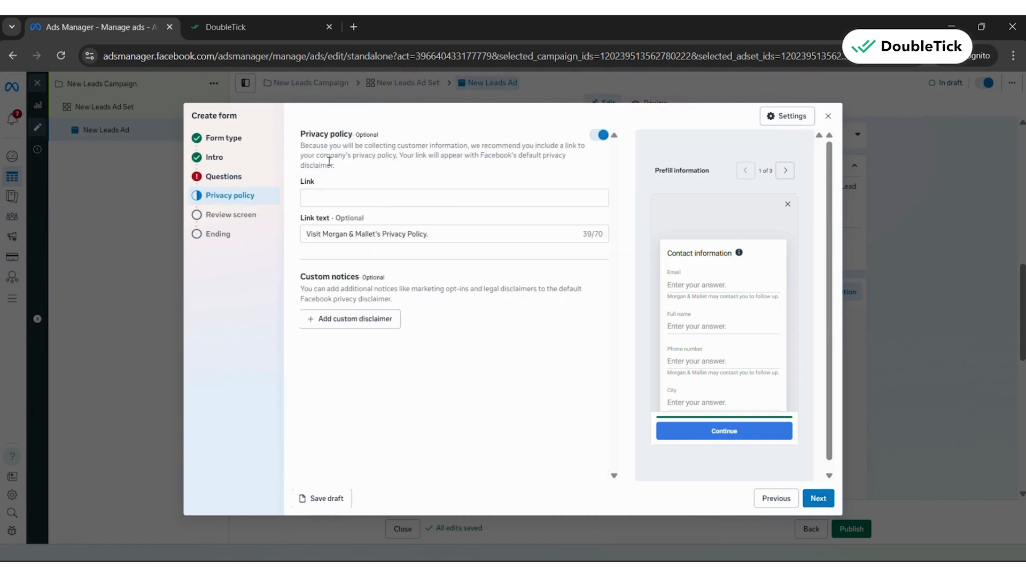
pyautogui.click(596, 139)
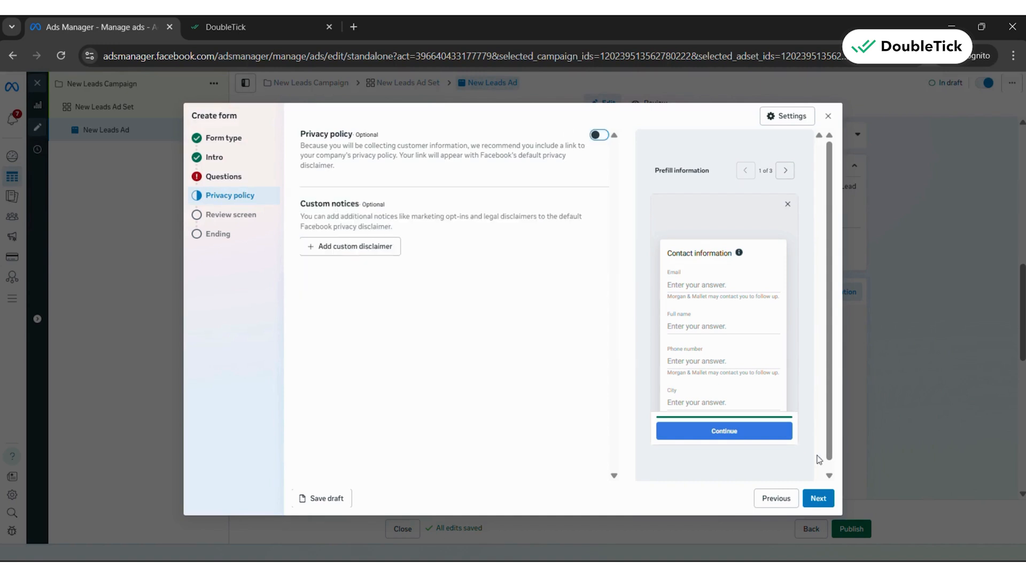
pyautogui.click(819, 498)
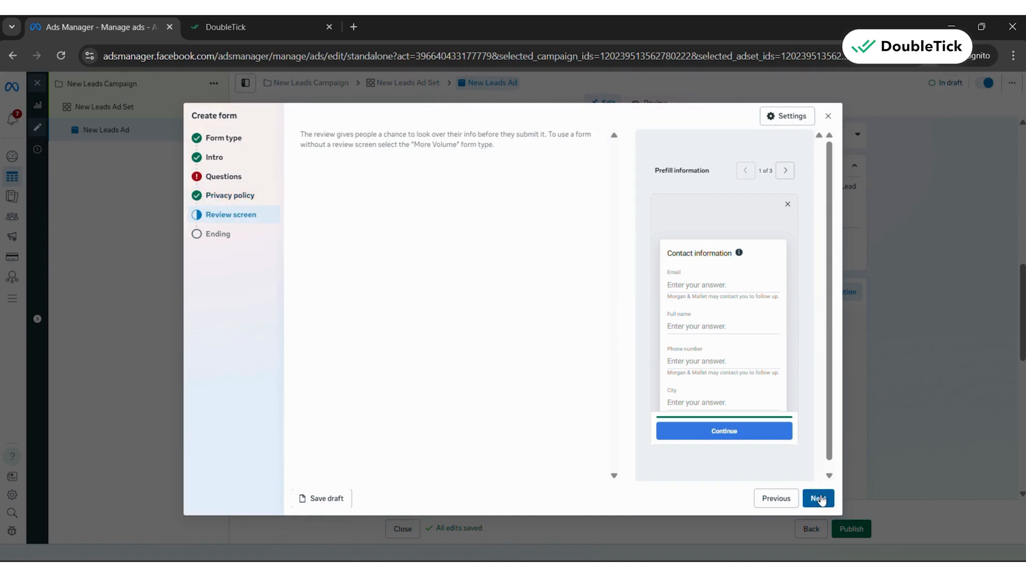
pyautogui.click(821, 499)
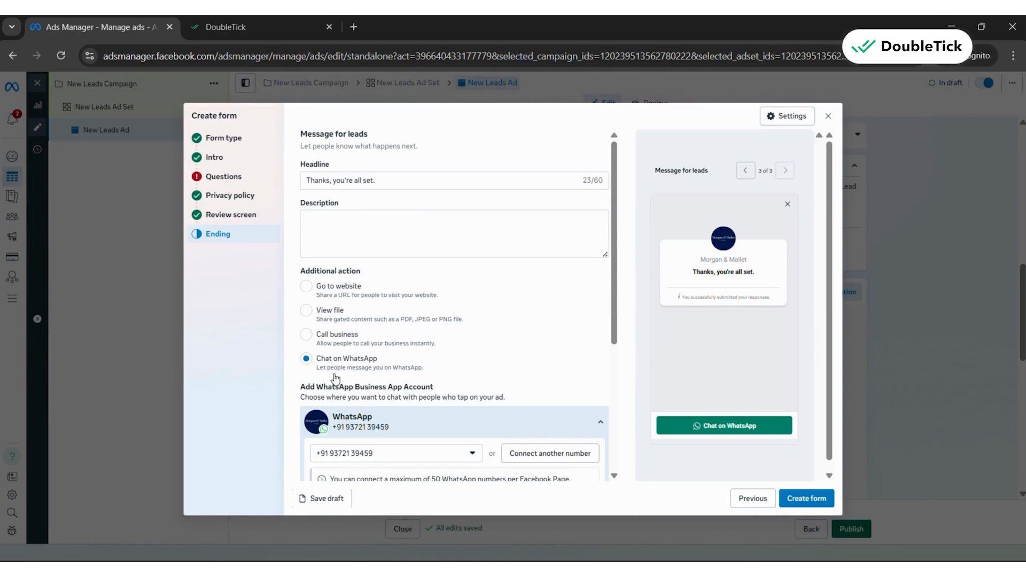
# Set the contact information description in the form's questions section to "Hello, Please fill the details below to book a demo"
pyautogui.scroll(-2, 407, 382)
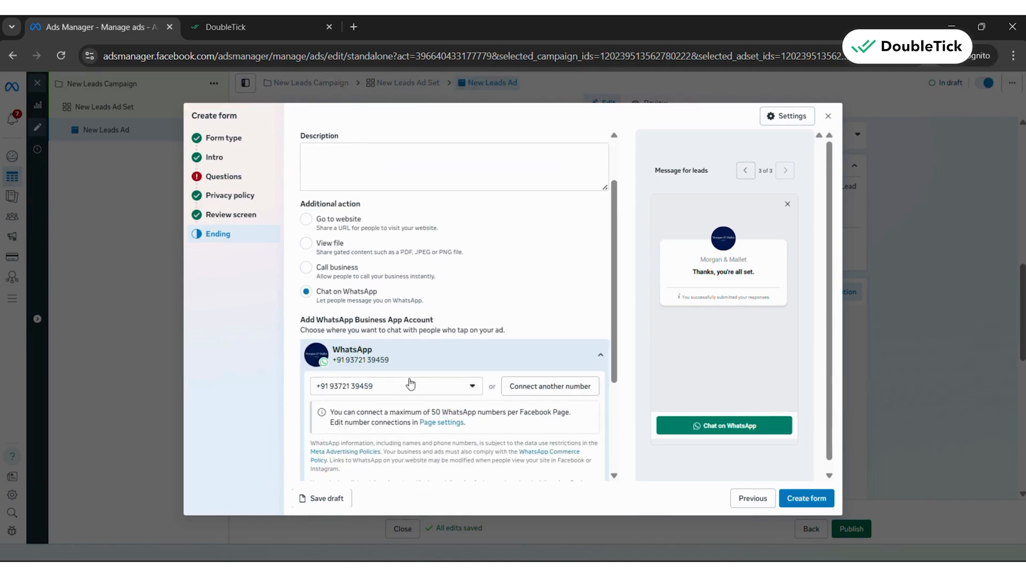
pyautogui.scroll(-2, 409, 384)
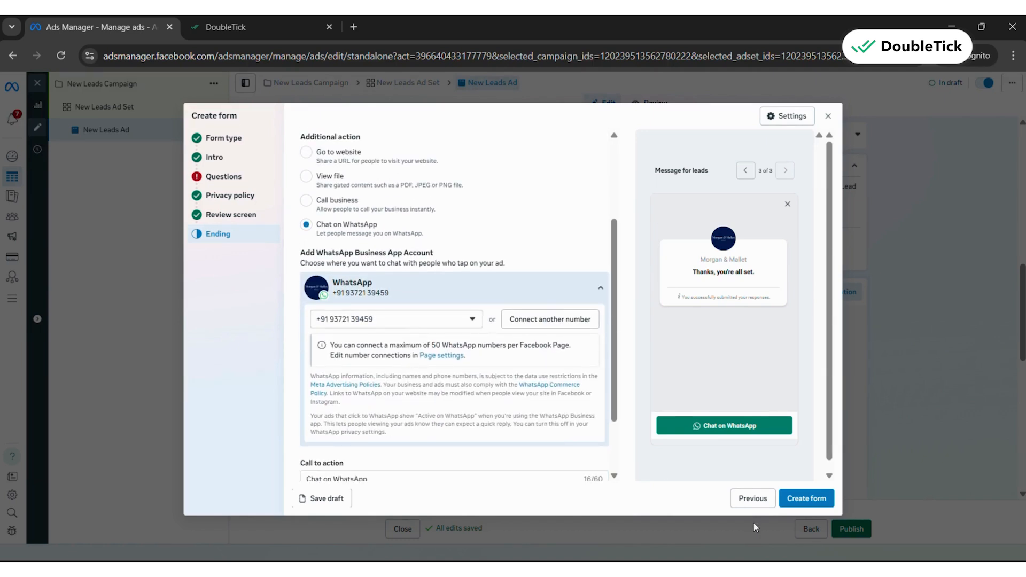
pyautogui.click(235, 177)
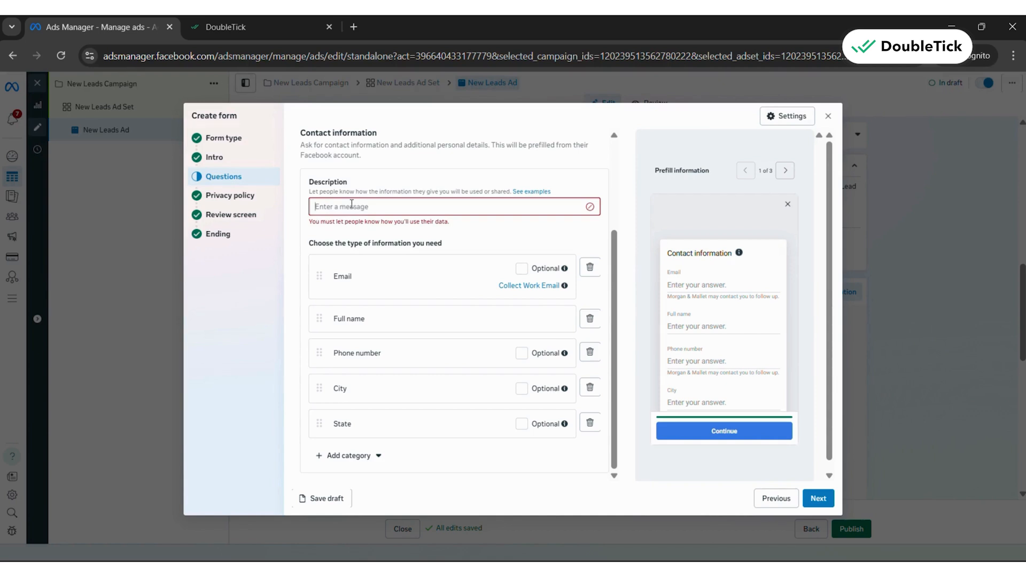
pyautogui.click(352, 206)
pyautogui.write('Hello, ')
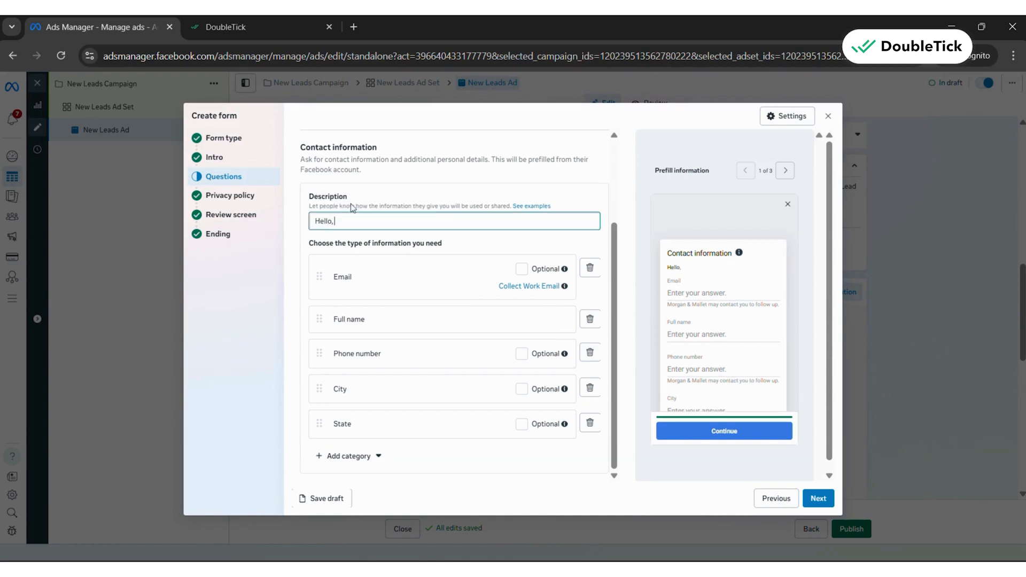
pyautogui.write('Please fill')
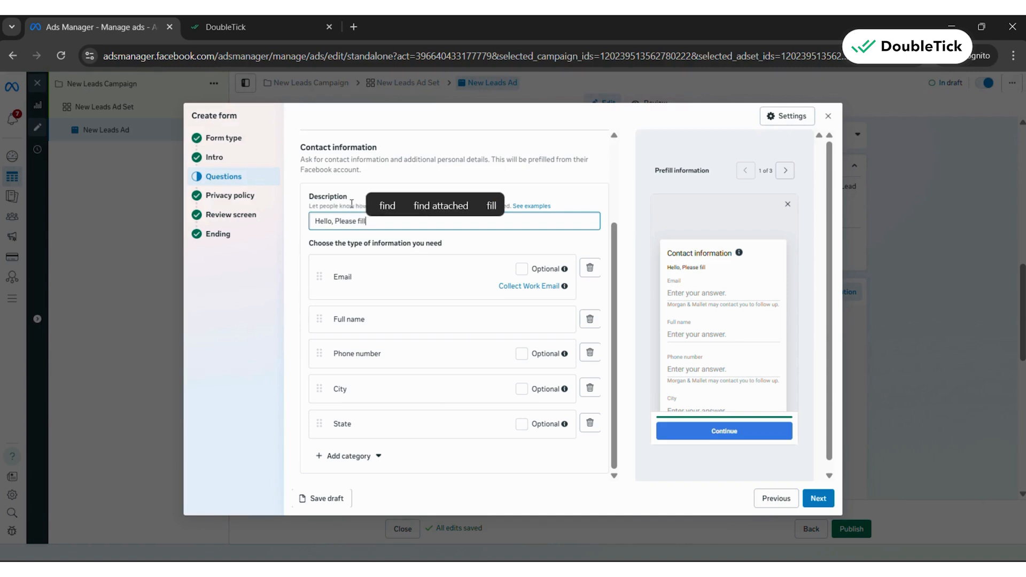
pyautogui.write(' the details ')
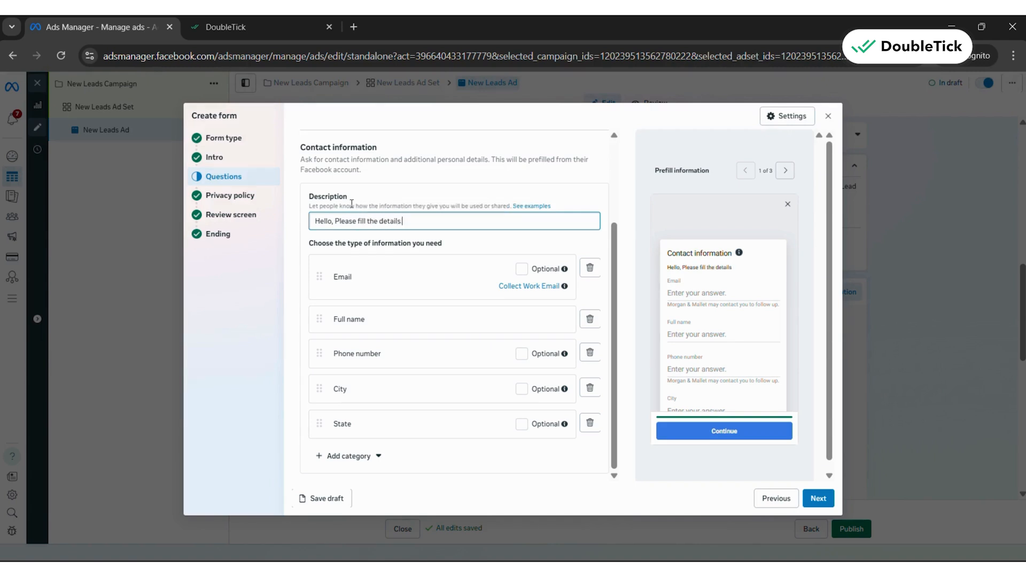
pyautogui.write('below to book')
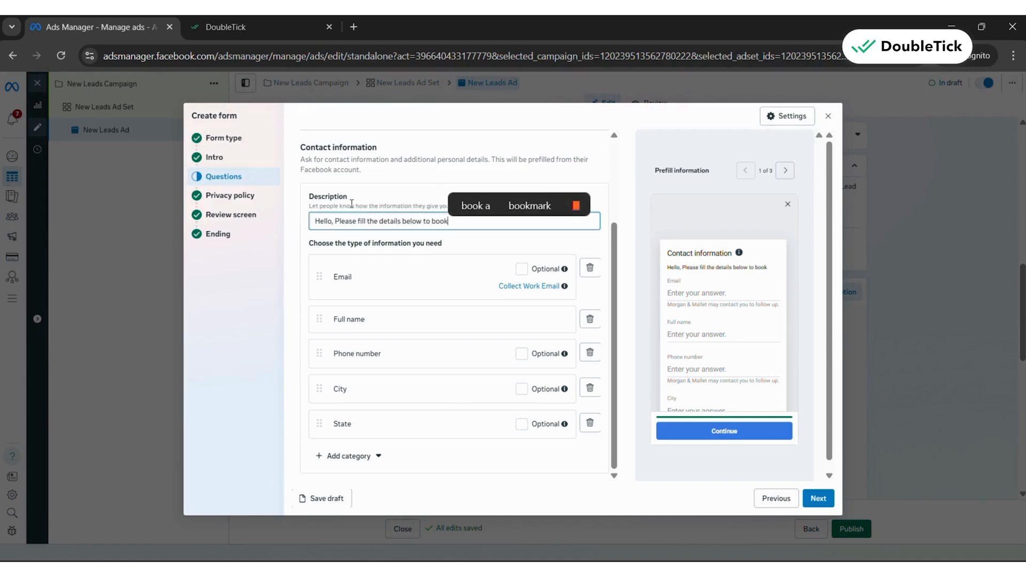
pyautogui.write(' a demo')
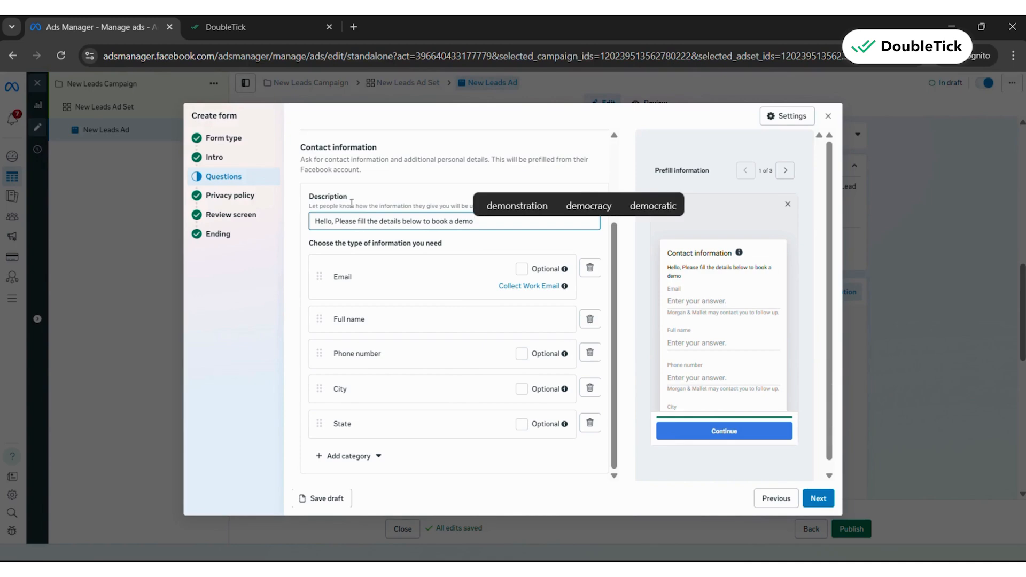
# Continue past the privacy policy and review screen to the ending section and create the instant form
pyautogui.click(816, 497)
pyautogui.click(816, 497)
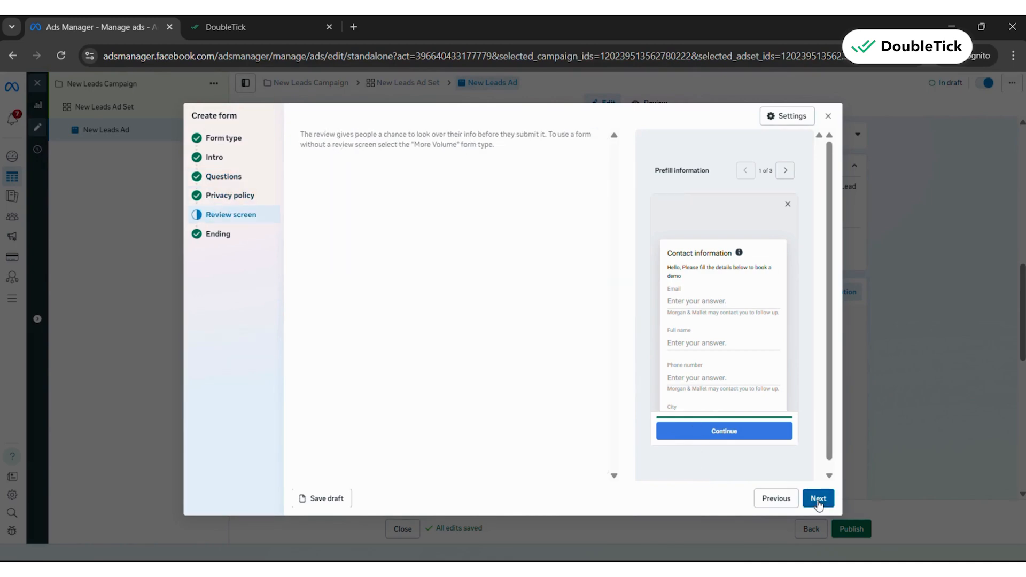
pyautogui.click(818, 498)
pyautogui.click(818, 501)
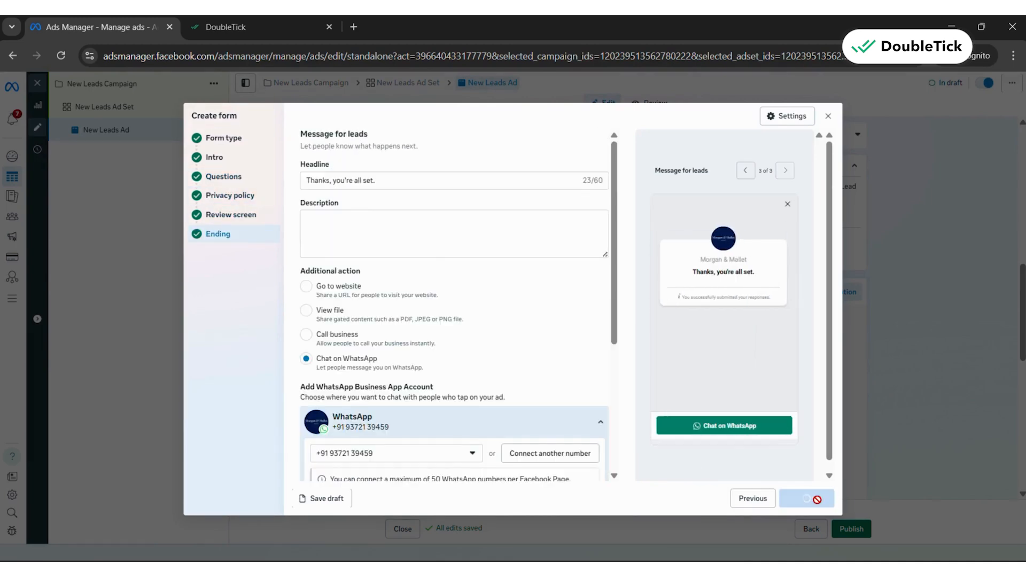
# Set up automated lead delivery with Google Sheets using a new spreadsheet named "doubletick test 4"
pyautogui.scroll(-5, 472, 378)
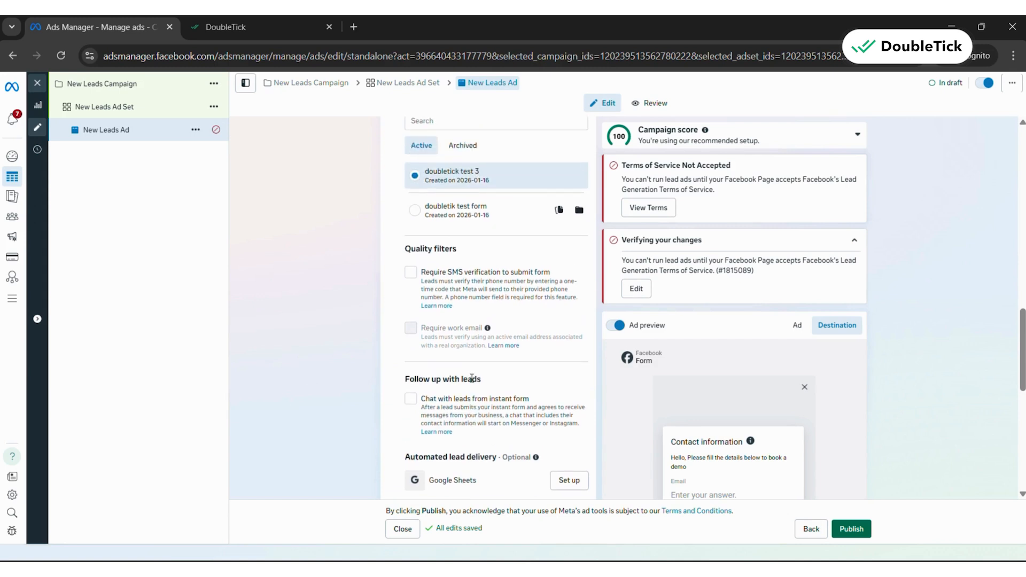
pyautogui.scroll(-1, 480, 321)
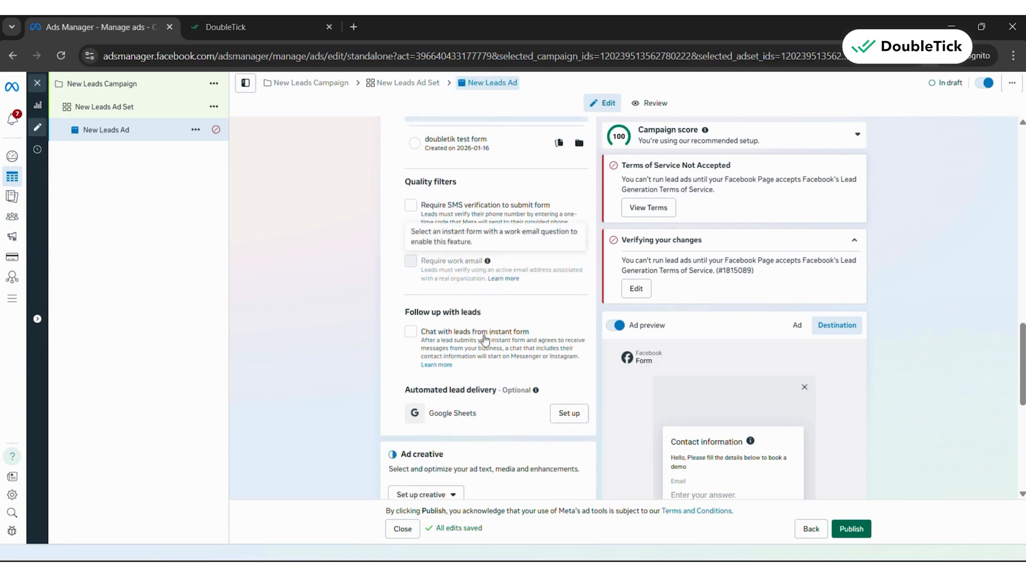
pyautogui.scroll(-1, 484, 338)
pyautogui.moveTo(405, 322); pyautogui.dragTo(513, 334)
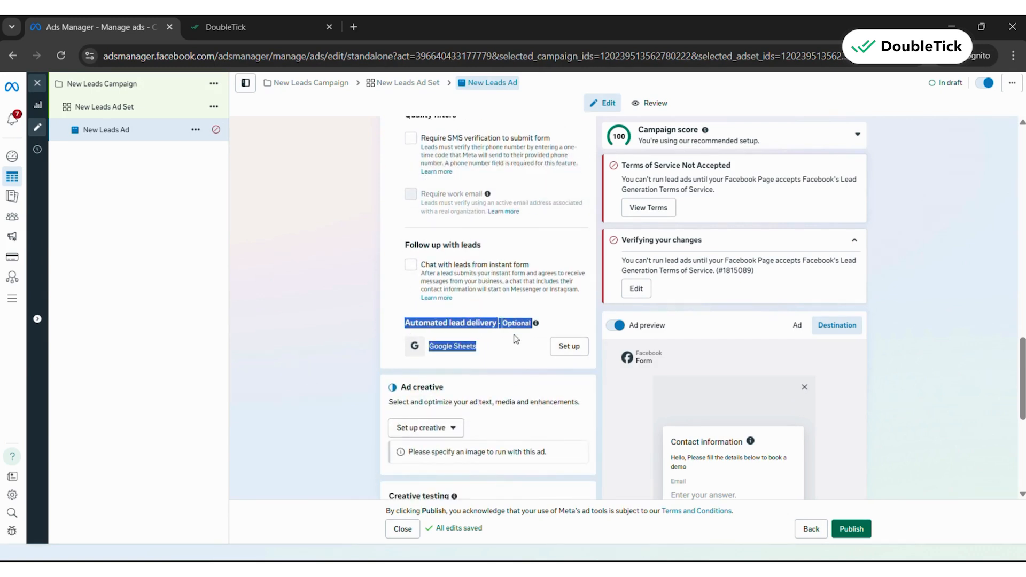
pyautogui.click(569, 346)
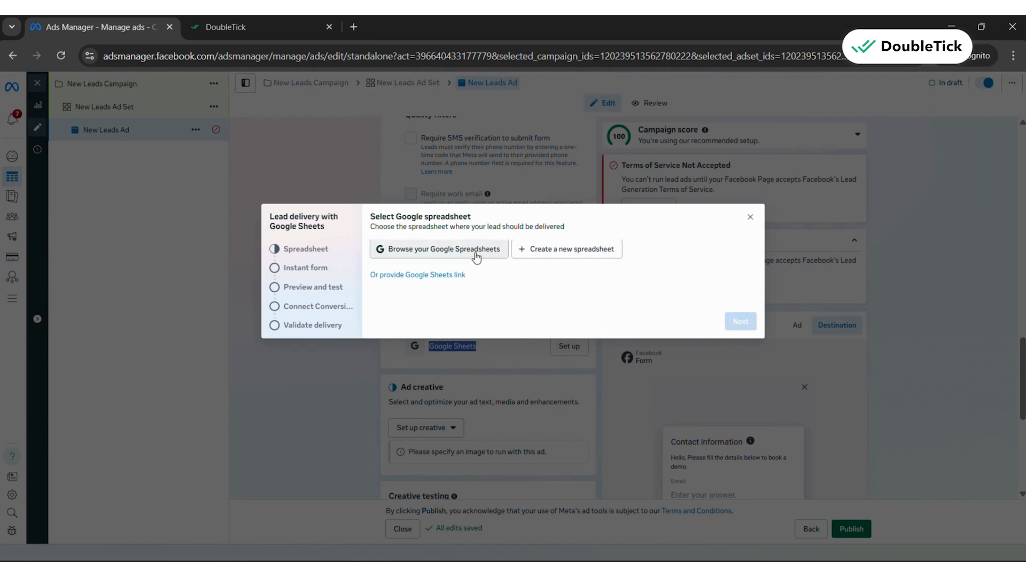
pyautogui.click(543, 253)
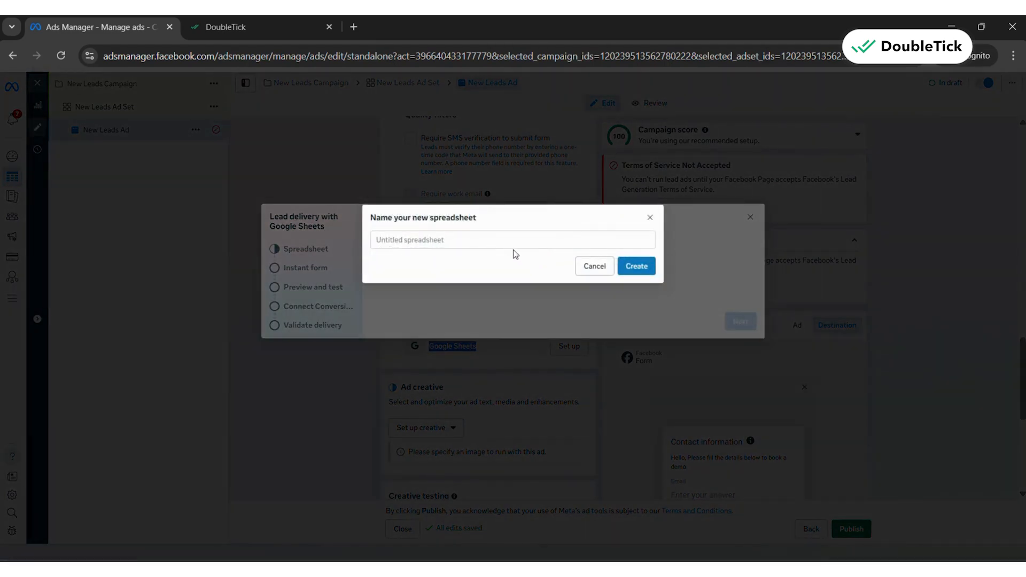
pyautogui.write('doubletick')
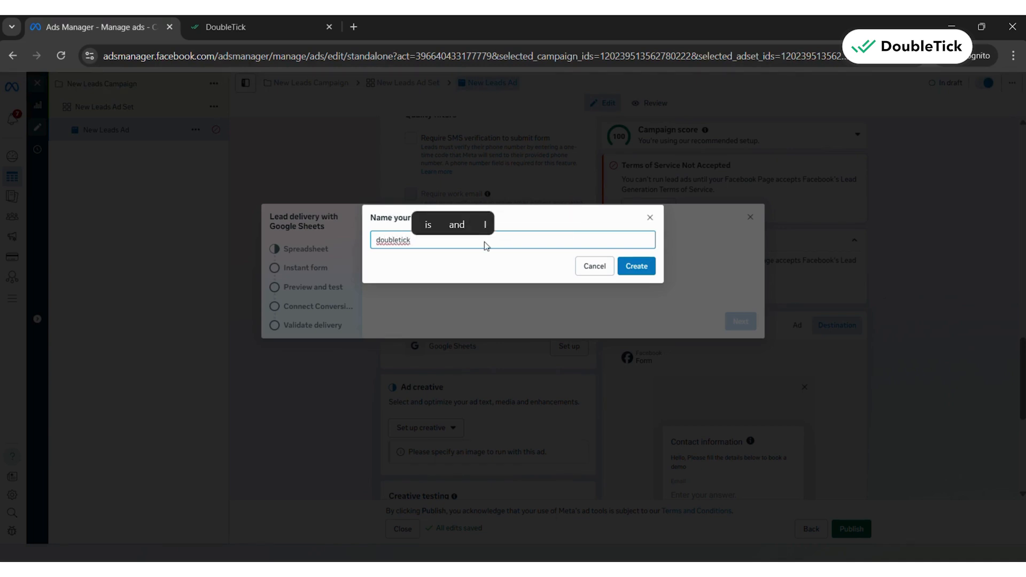
pyautogui.write(' test 4')
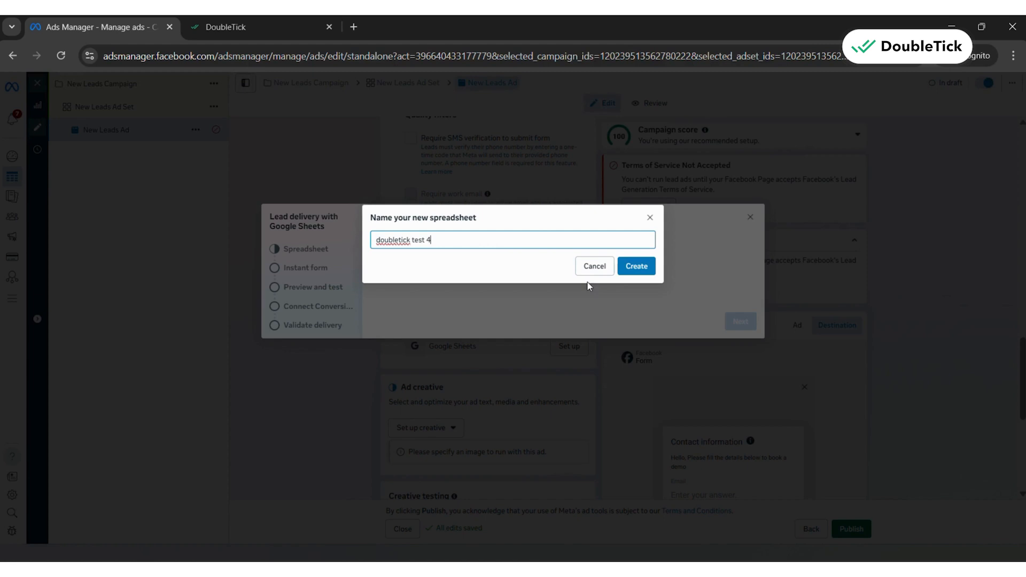
pyautogui.click(623, 274)
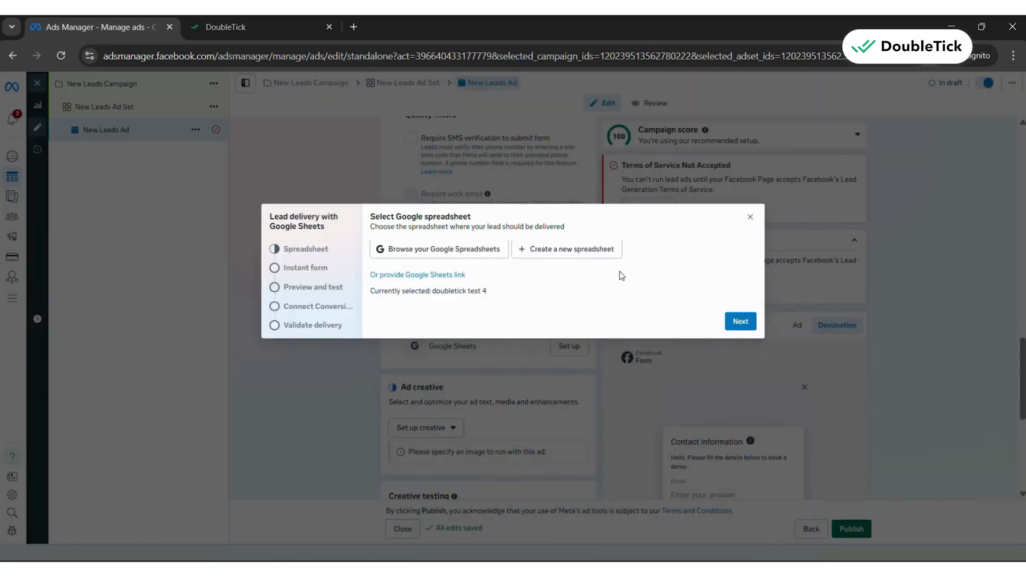
pyautogui.click(740, 322)
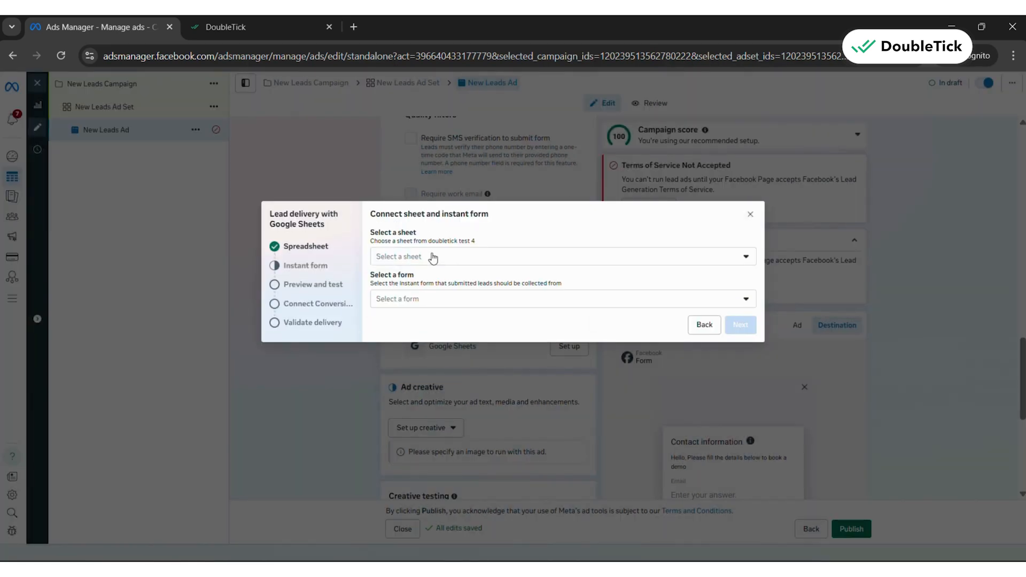
# Connect Sheet1 of the new spreadsheet to the instant form "doubletick test 3"
pyautogui.click(433, 257)
pyautogui.click(407, 299)
pyautogui.click(421, 306)
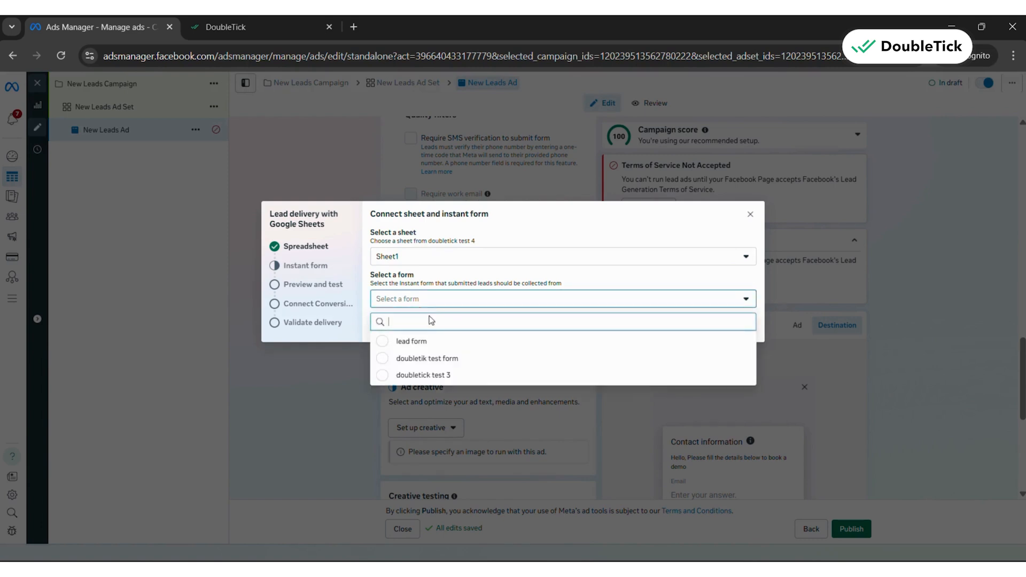
pyautogui.click(452, 376)
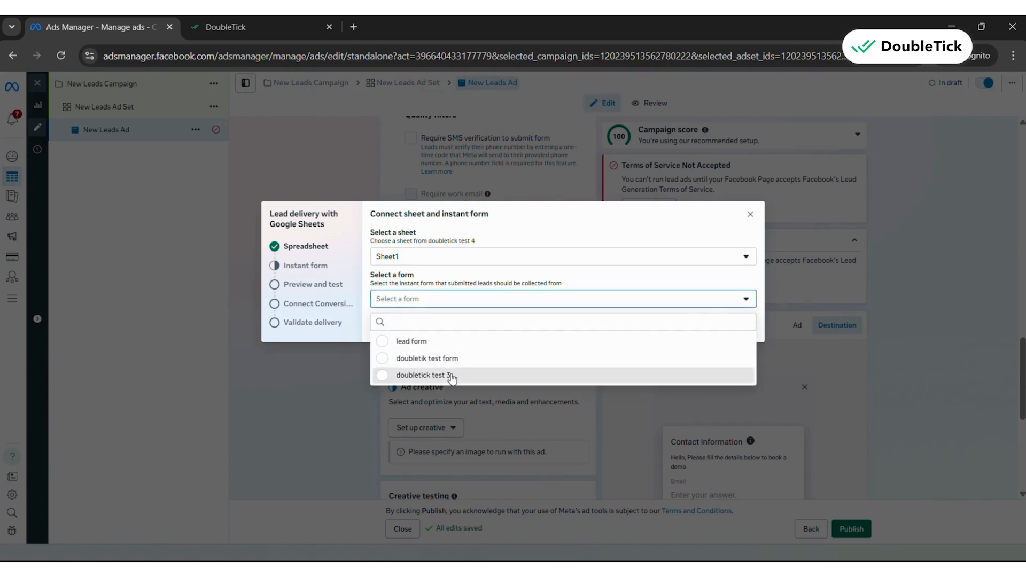
pyautogui.click(741, 326)
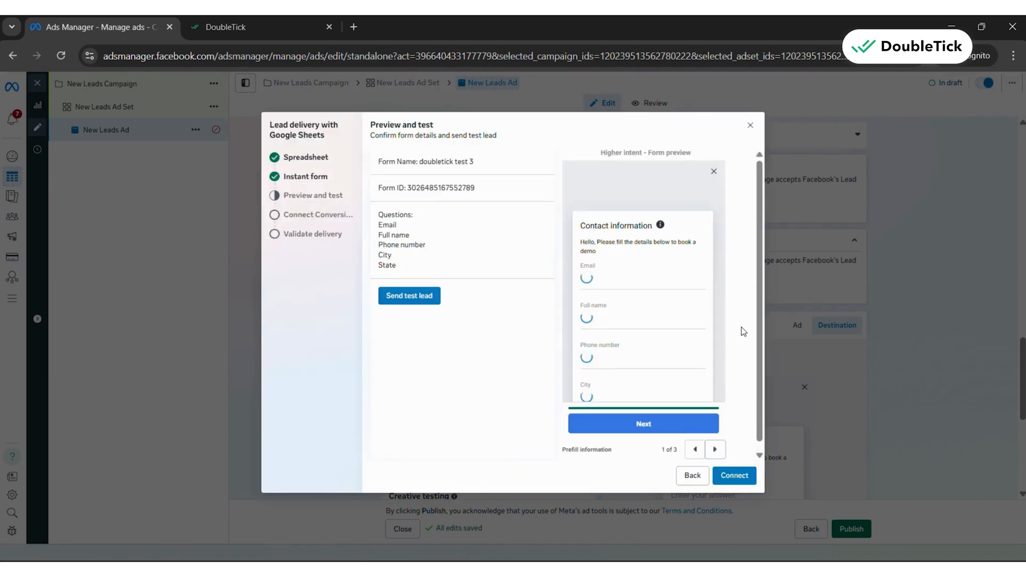
pyautogui.click(741, 482)
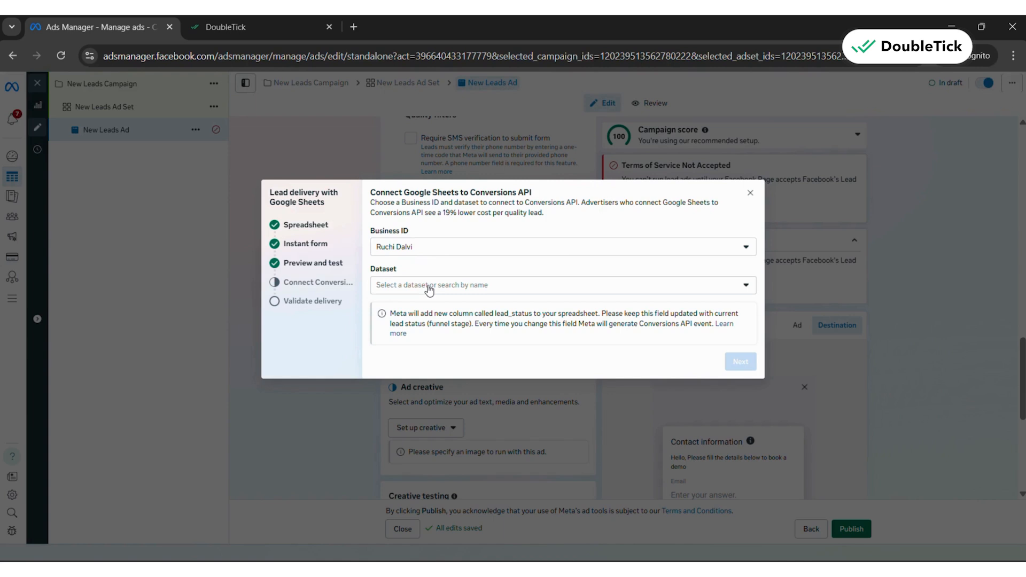
# Connect Google Sheets to the Conversions API with business "Take a Trip" and dataset "test doubletick"
pyautogui.click(443, 252)
pyautogui.click(432, 288)
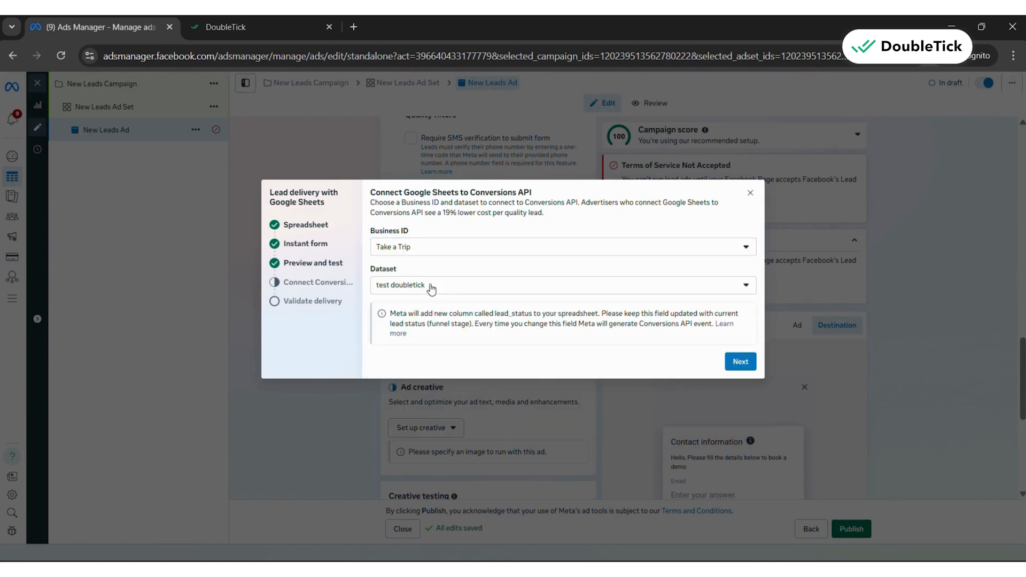
pyautogui.click(431, 288)
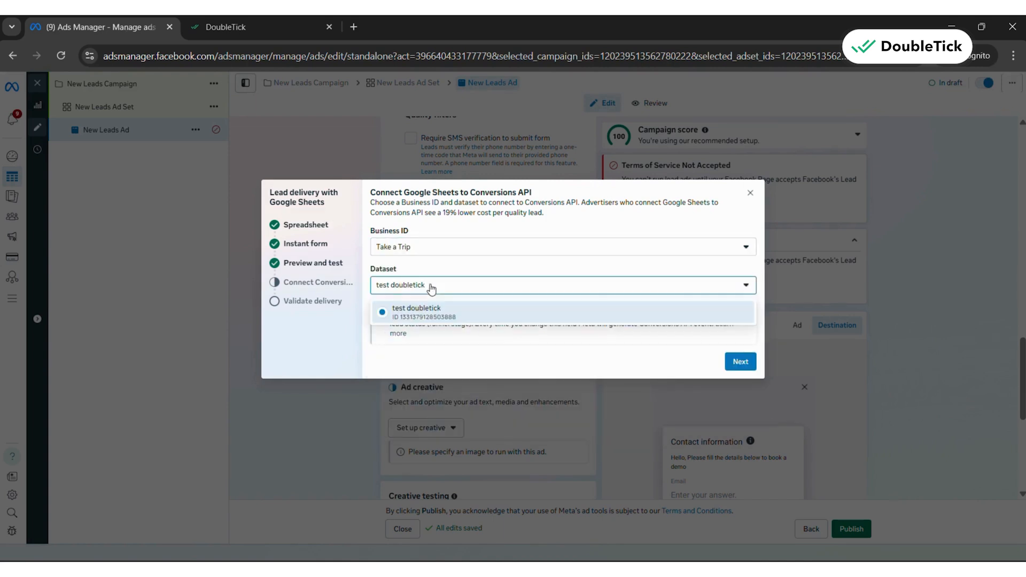
pyautogui.click(456, 320)
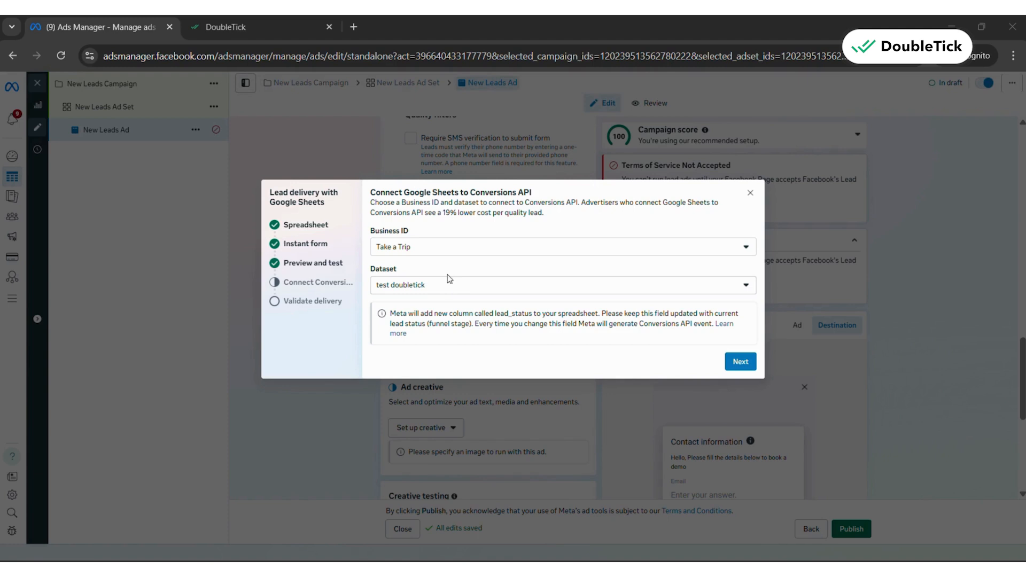
pyautogui.click(740, 362)
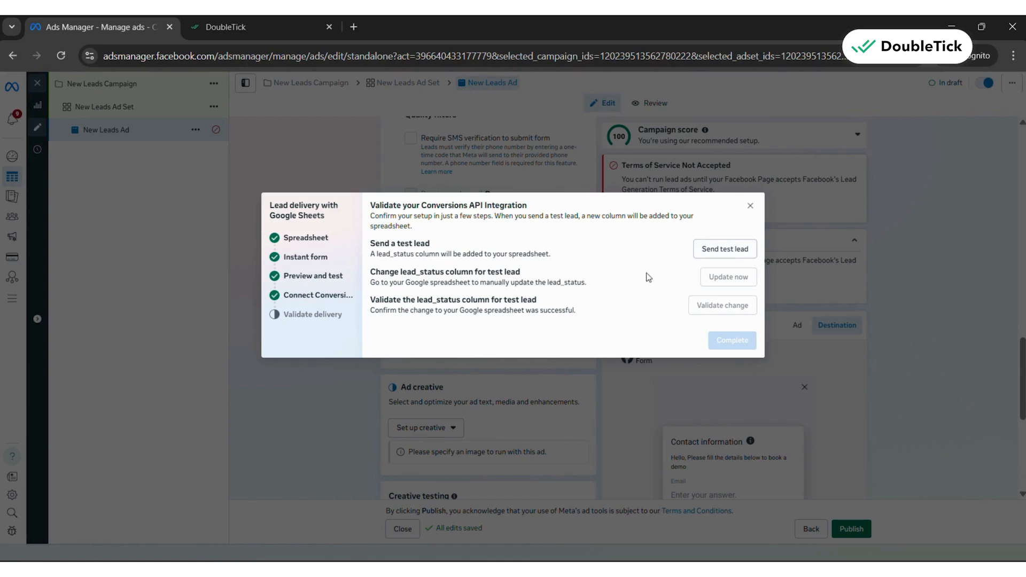
# Send a test lead and check the delivery spreadsheet against the lead_status instruction in the validation dialog
pyautogui.click(718, 259)
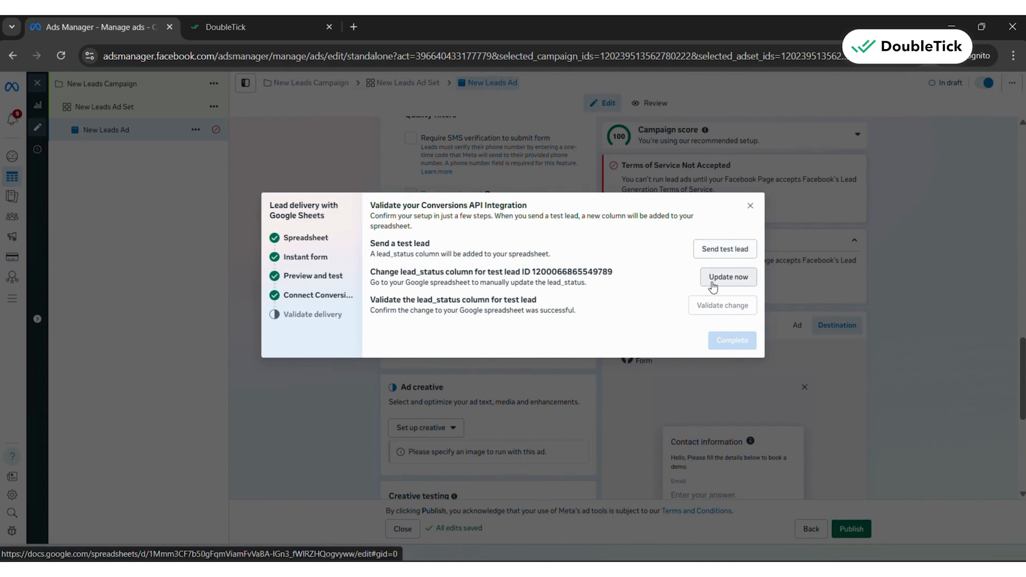
pyautogui.click(713, 287)
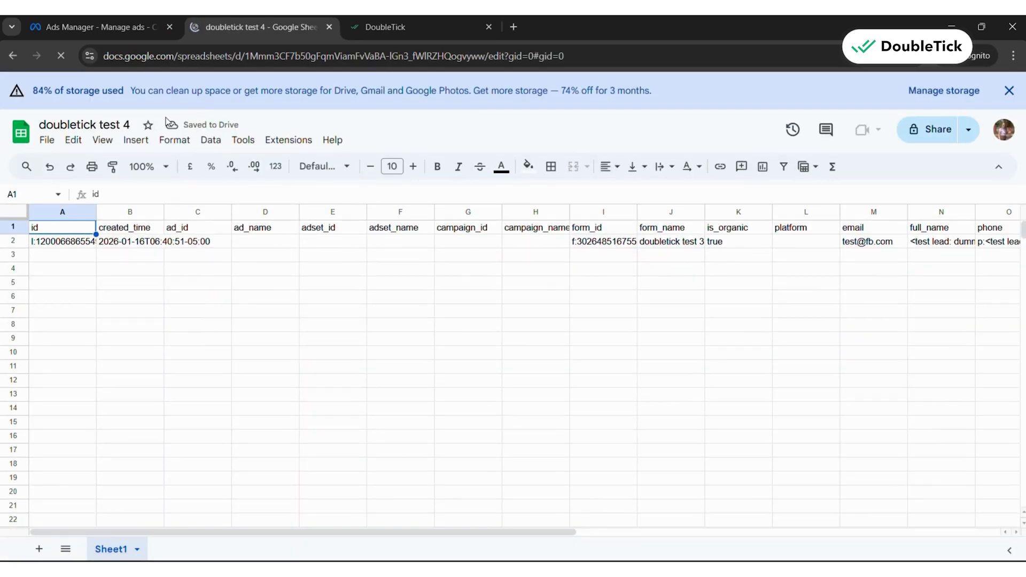
pyautogui.click(127, 28)
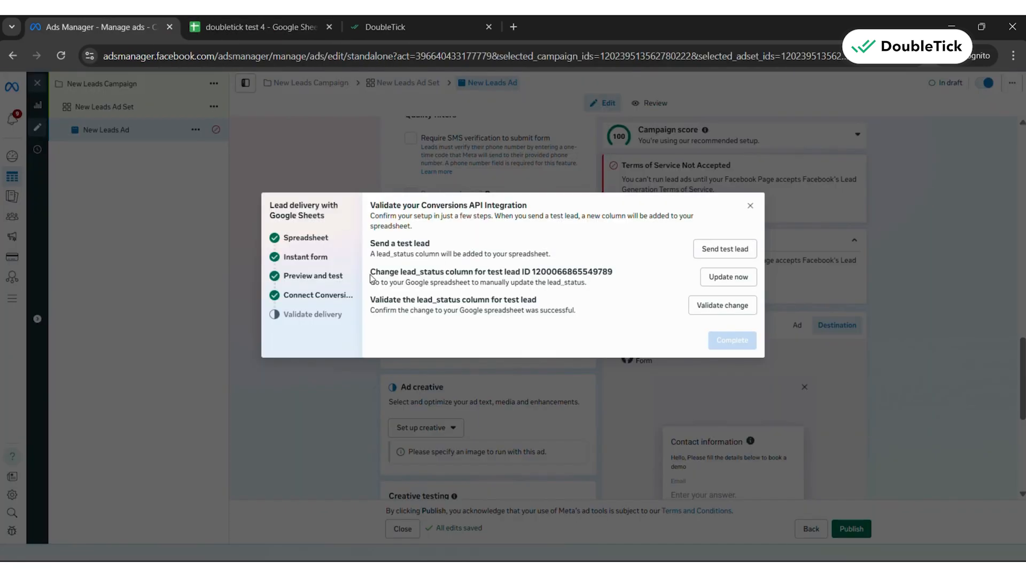
pyautogui.moveTo(372, 277); pyautogui.dragTo(617, 273)
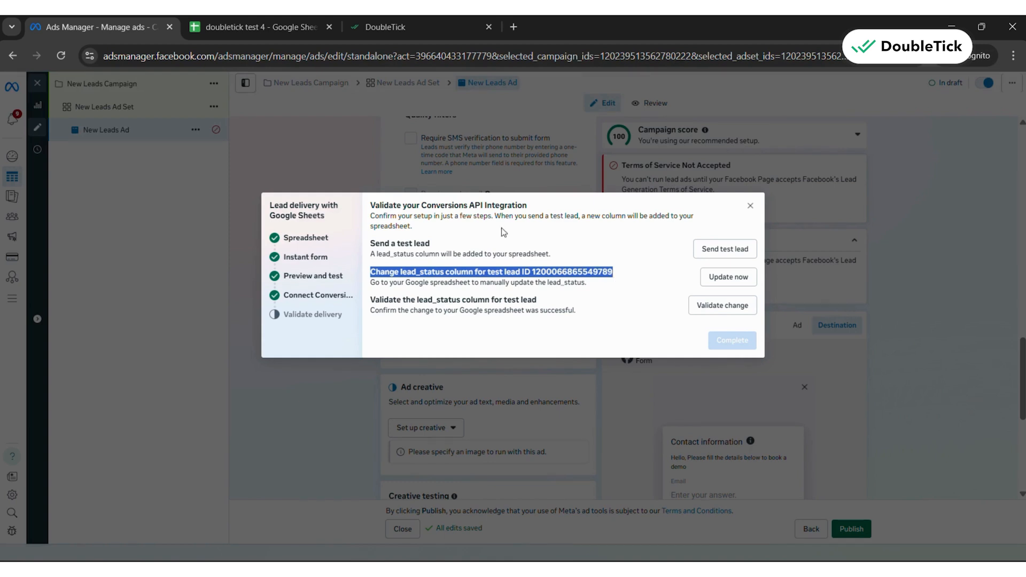
# Change the test lead's lead_status value to "changed" in the "doubletick test 4" spreadsheet
pyautogui.click(302, 25)
pyautogui.click(83, 243)
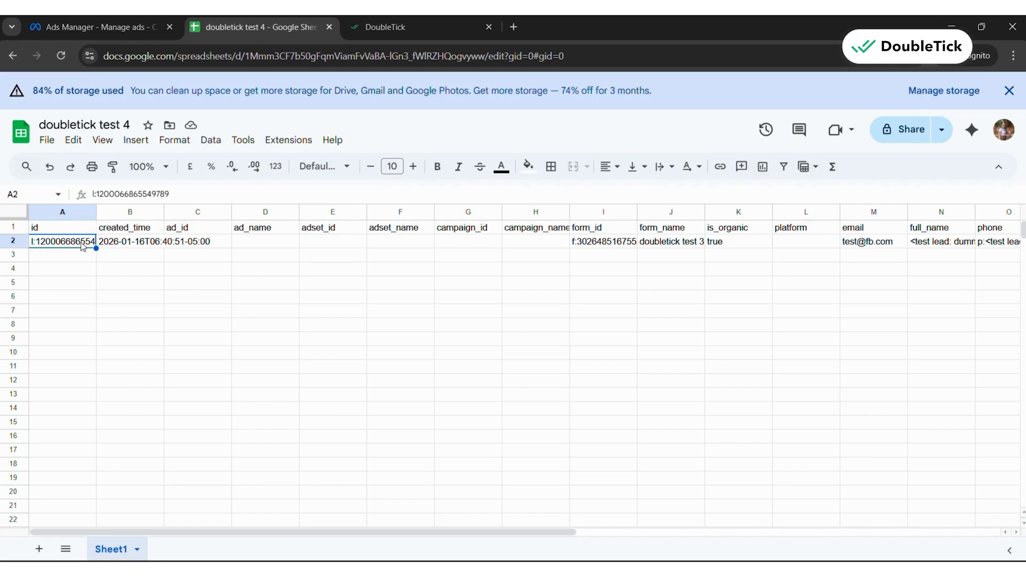
pyautogui.press('Right')
pyautogui.press('Right')
pyautogui.press('Right')
pyautogui.press('Right')
pyautogui.press('Right')
pyautogui.press('Right')
pyautogui.press('Right')
pyautogui.press('Right')
pyautogui.press('Right')
pyautogui.press('Right')
pyautogui.press('Right')
pyautogui.press('Right')
pyautogui.press('Right')
pyautogui.press('Right')
pyautogui.press('Right')
pyautogui.press('Right')
pyautogui.press('Right')
pyautogui.press('Right')
pyautogui.press('Right')
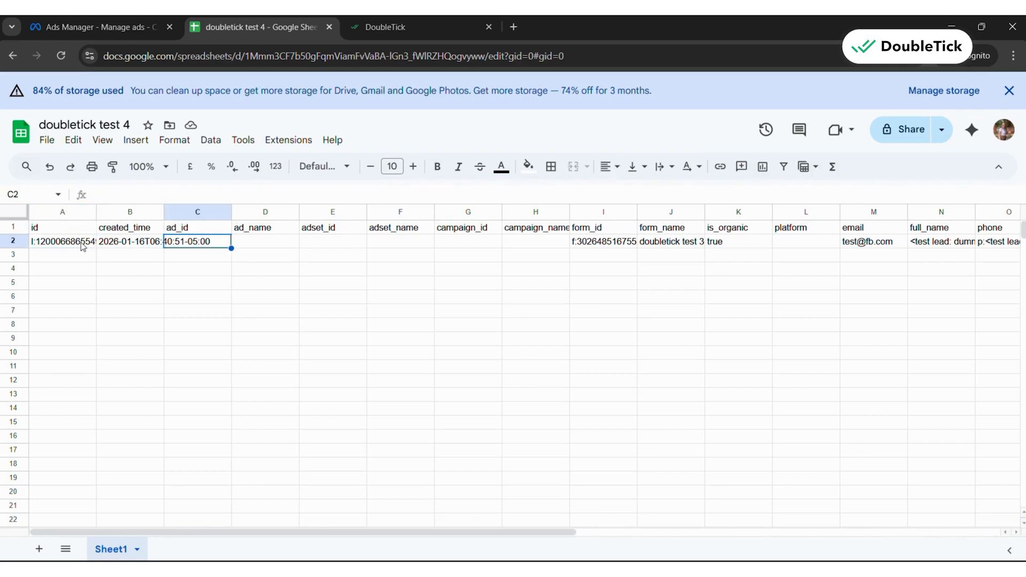
pyautogui.press('Left')
pyautogui.press('Left')
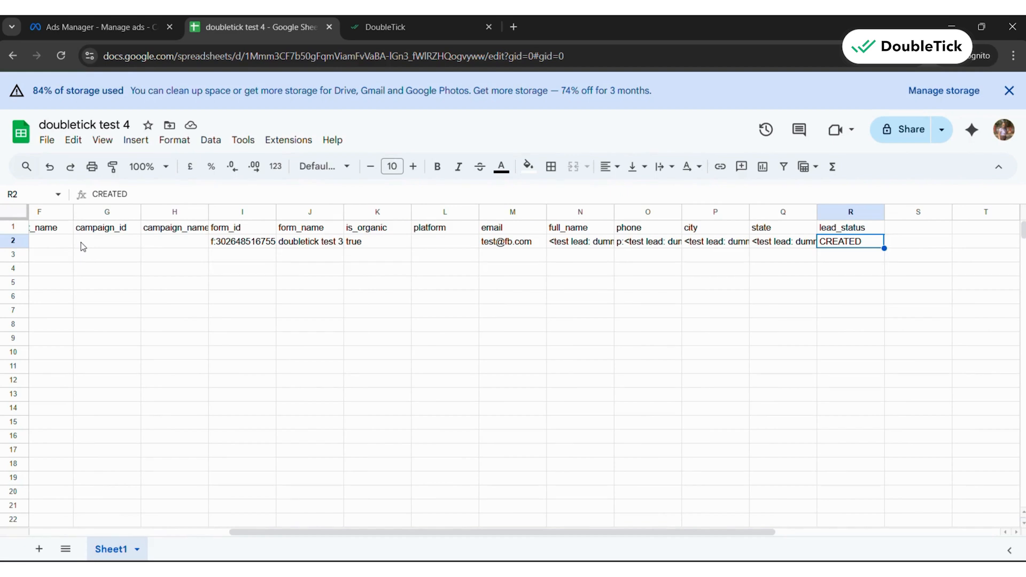
pyautogui.press('Delete')
pyautogui.write('changed')
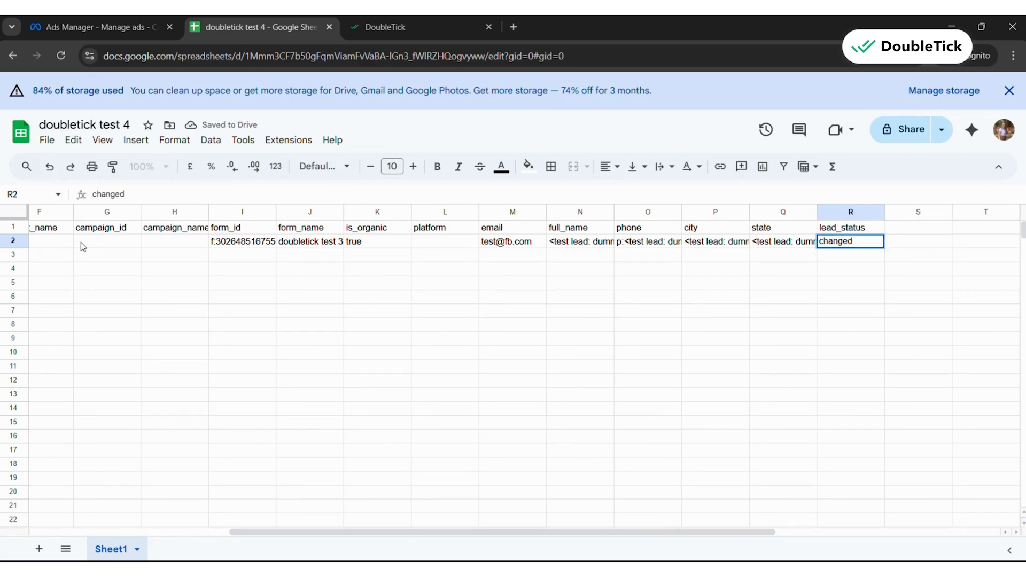
pyautogui.press('Return')
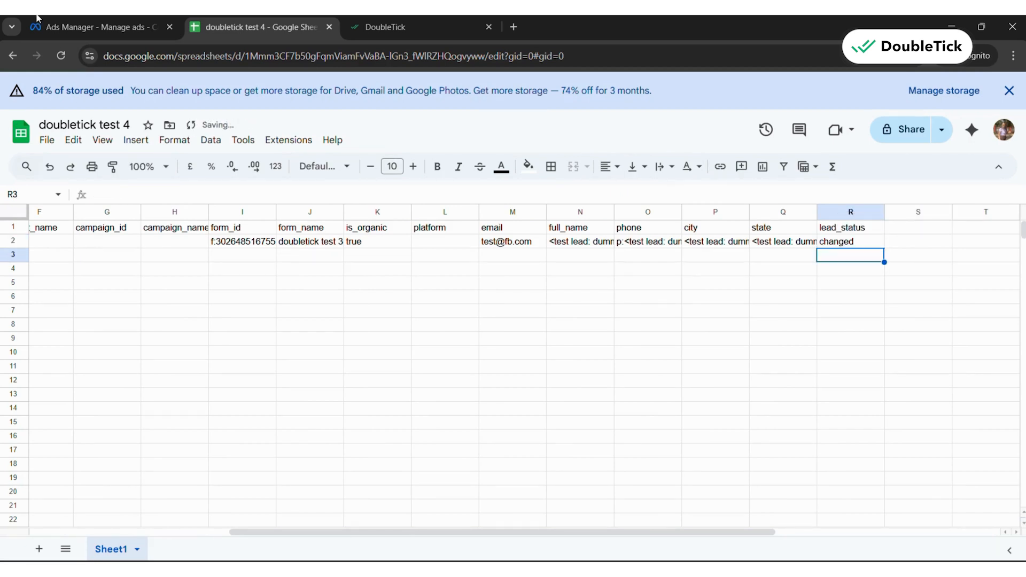
# Return to Ads Manager, validate the test lead's lead_status change and complete the Conversions API integration
pyautogui.click(131, 27)
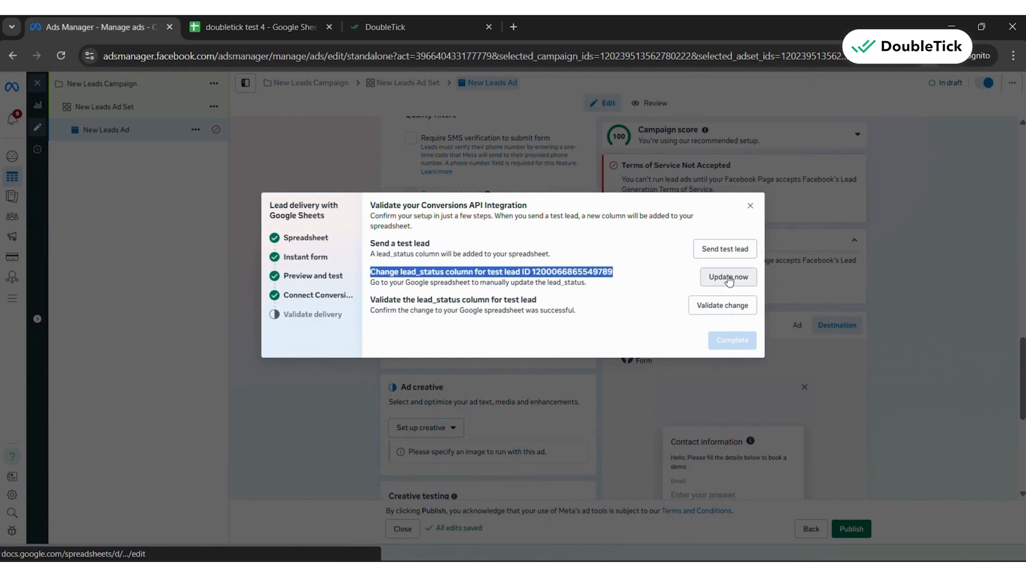
pyautogui.click(733, 309)
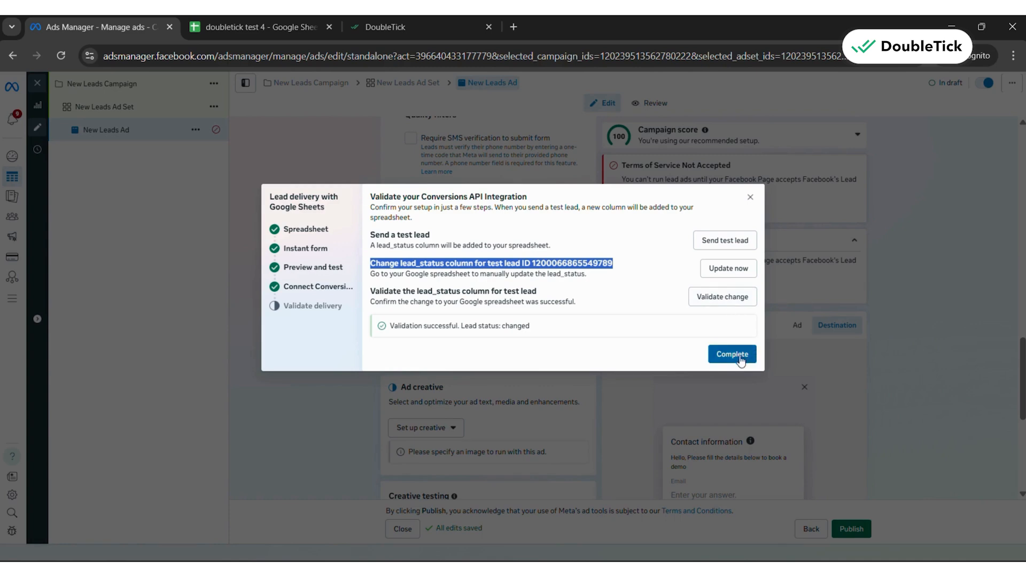
pyautogui.click(732, 354)
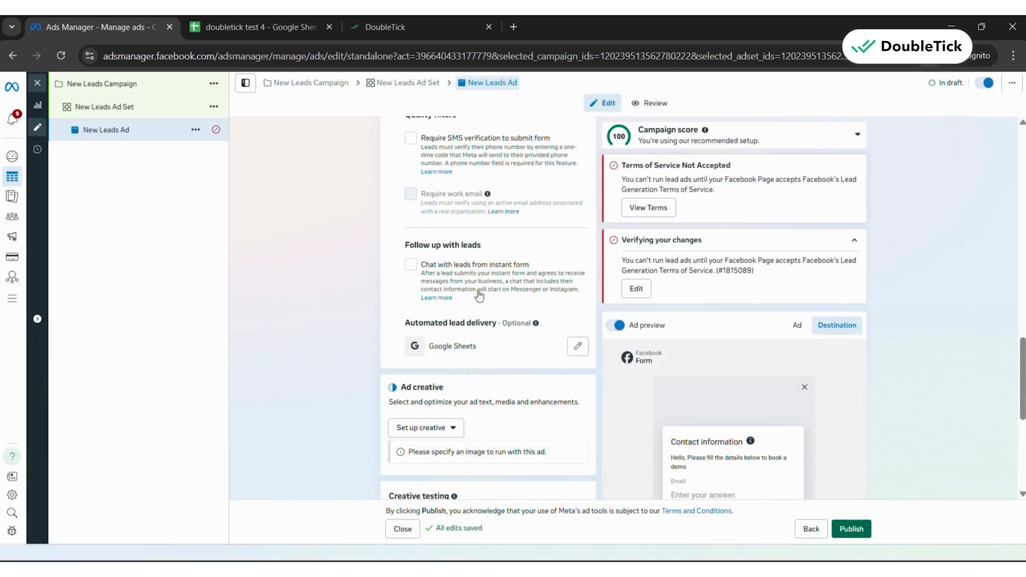
pyautogui.scroll(-1, 501, 298)
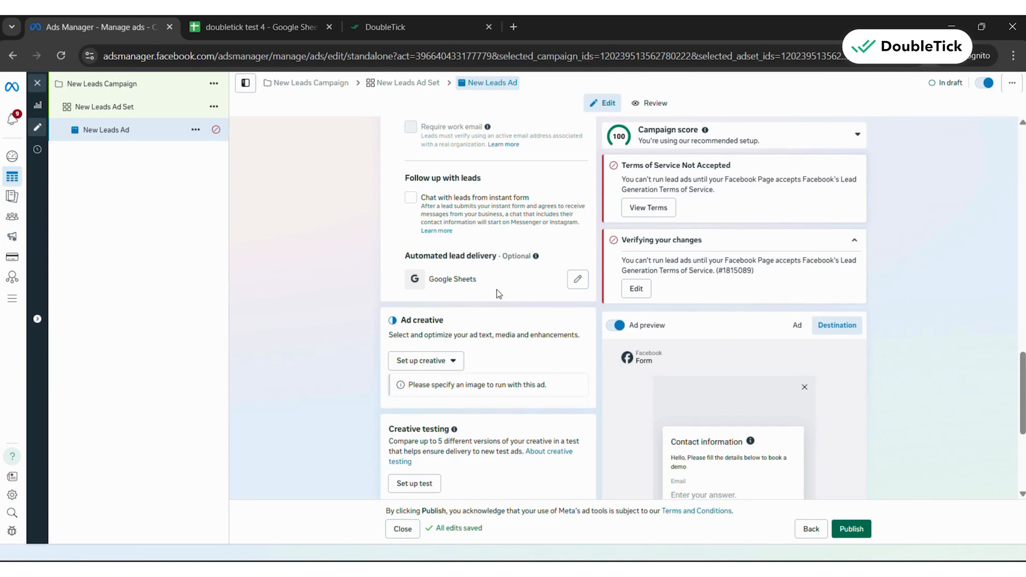
# Switch to DoubleTick and start a new bot in Bot Studio
pyautogui.click(372, 33)
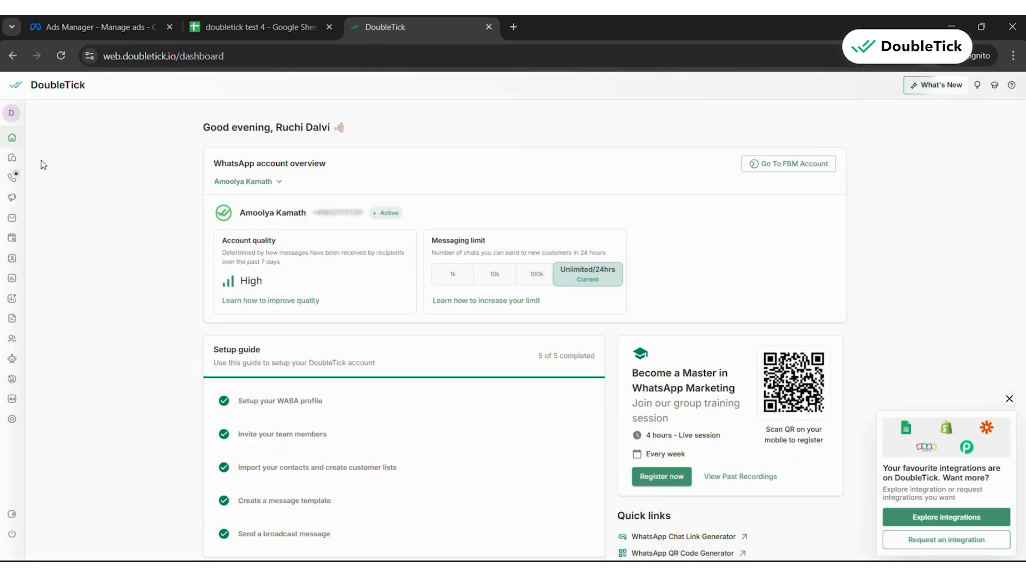
pyautogui.moveTo(25, 168)
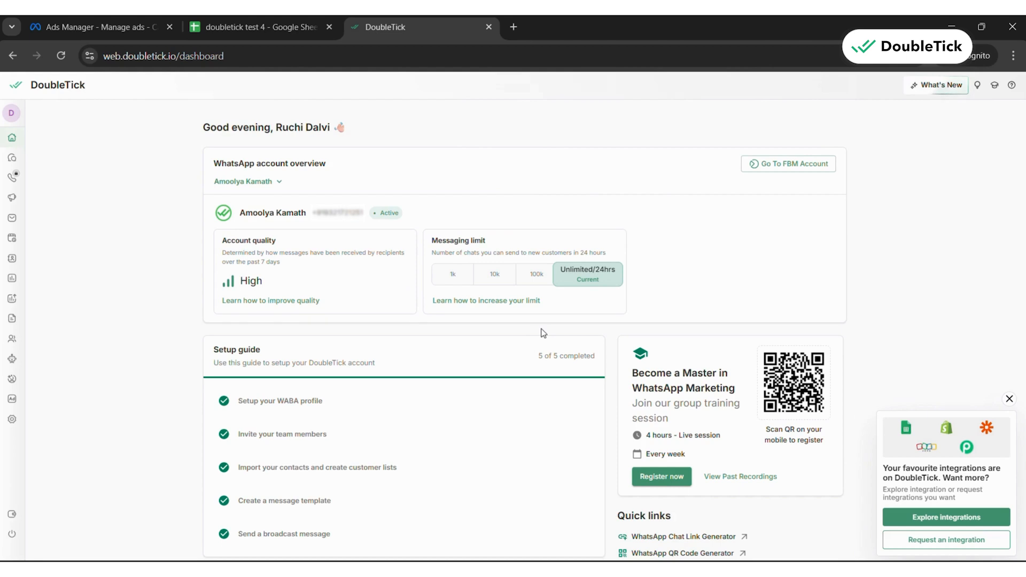
pyautogui.moveTo(19, 430)
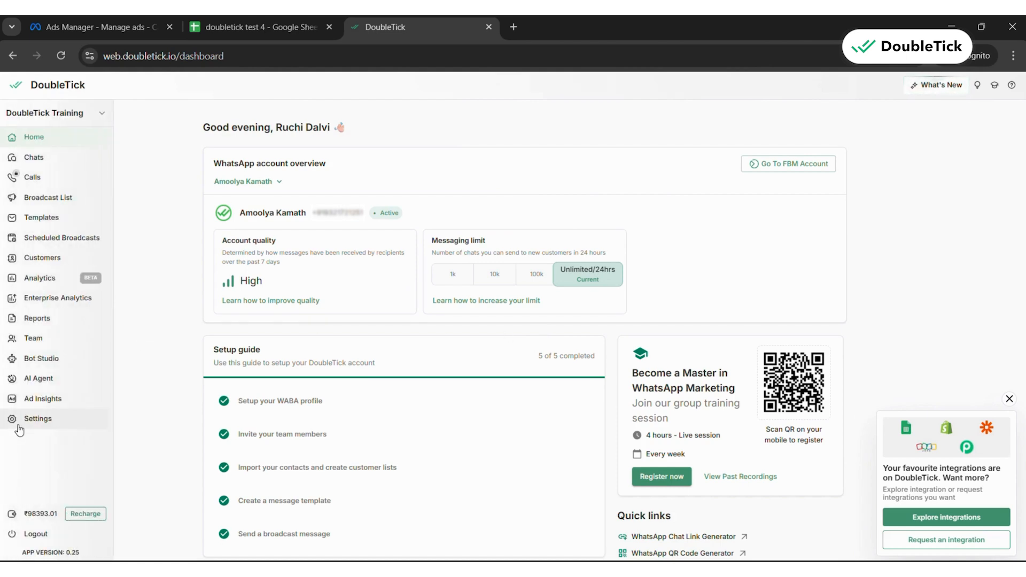
pyautogui.click(33, 359)
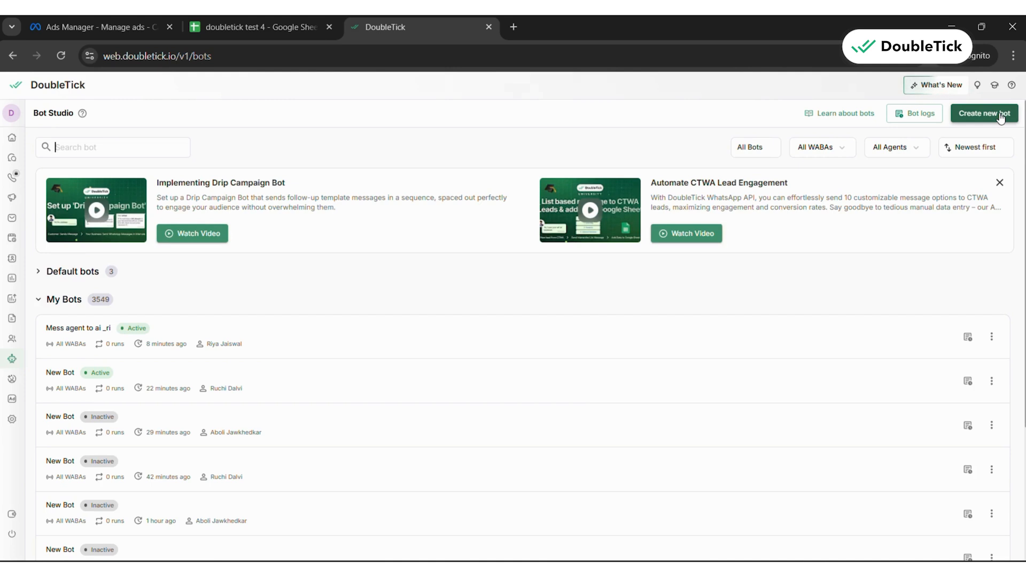
pyautogui.click(1000, 116)
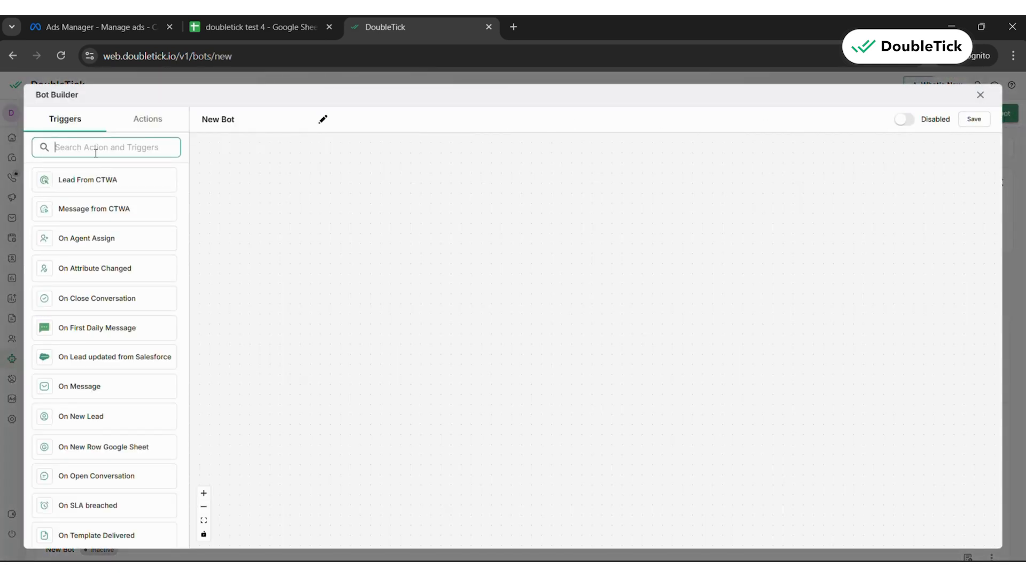
# Add the On New Row Google Sheet trigger as the bot's starting point and authorize its connection to the Google account
pyautogui.click(63, 449)
pyautogui.moveTo(63, 451); pyautogui.dragTo(483, 247)
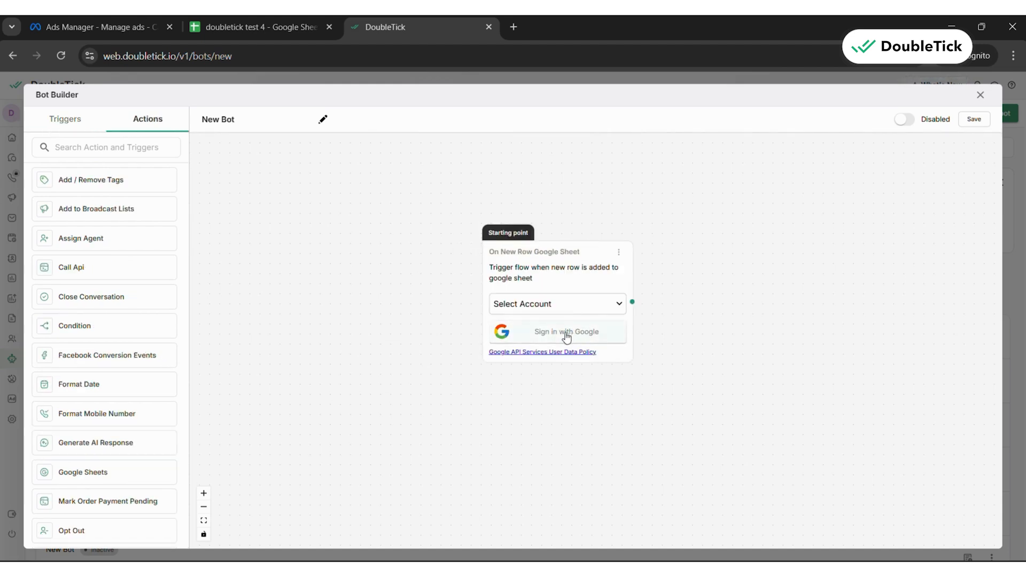
pyautogui.click(567, 336)
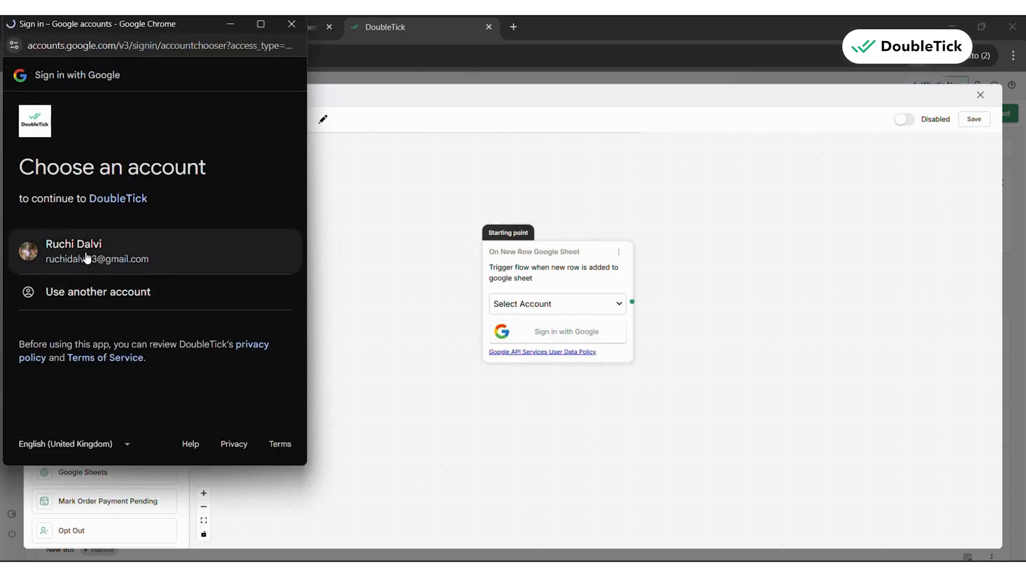
pyautogui.click(86, 255)
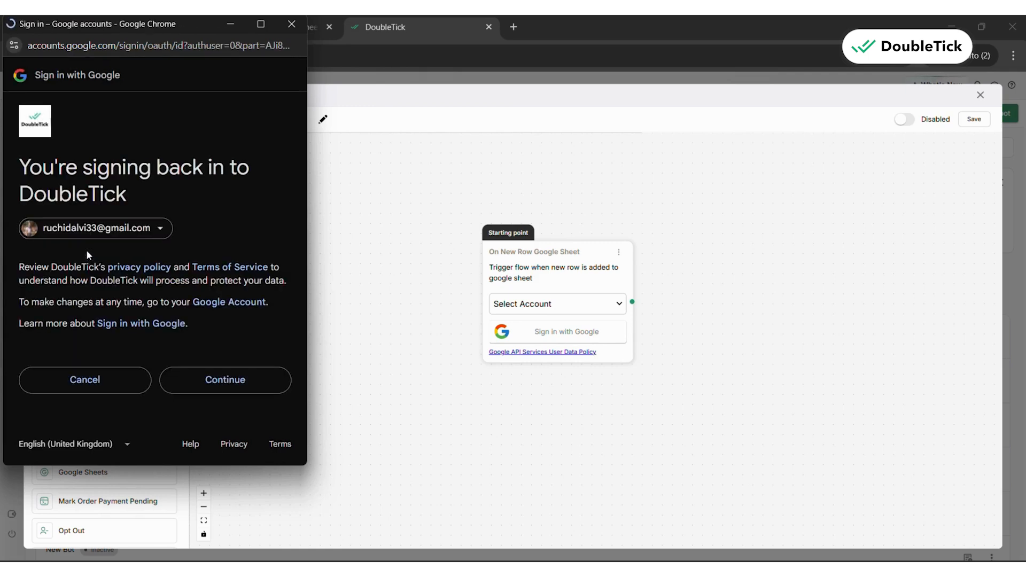
pyautogui.click(261, 383)
pyautogui.scroll(-1, 206, 371)
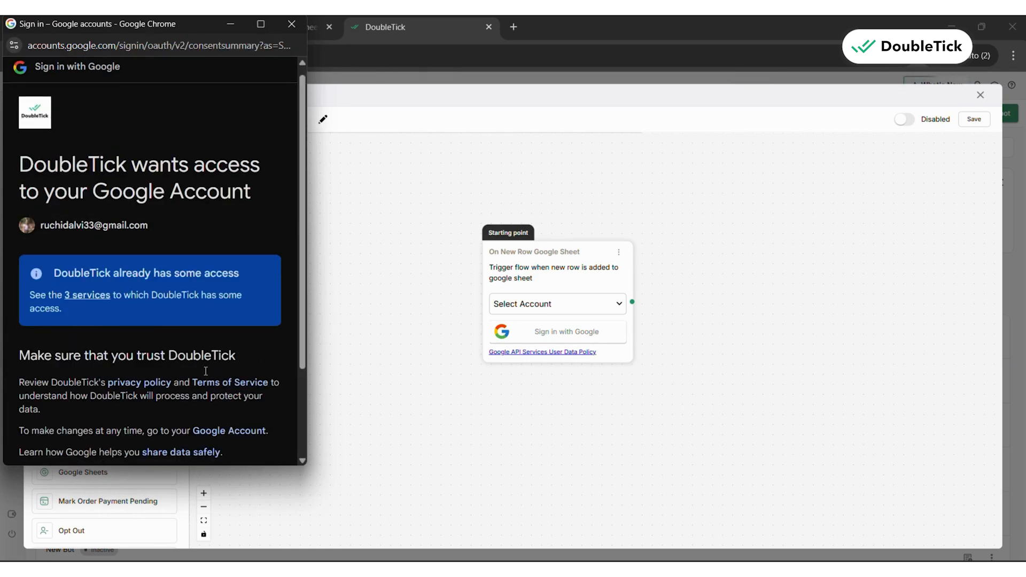
pyautogui.scroll(-3, 206, 370)
pyautogui.click(207, 401)
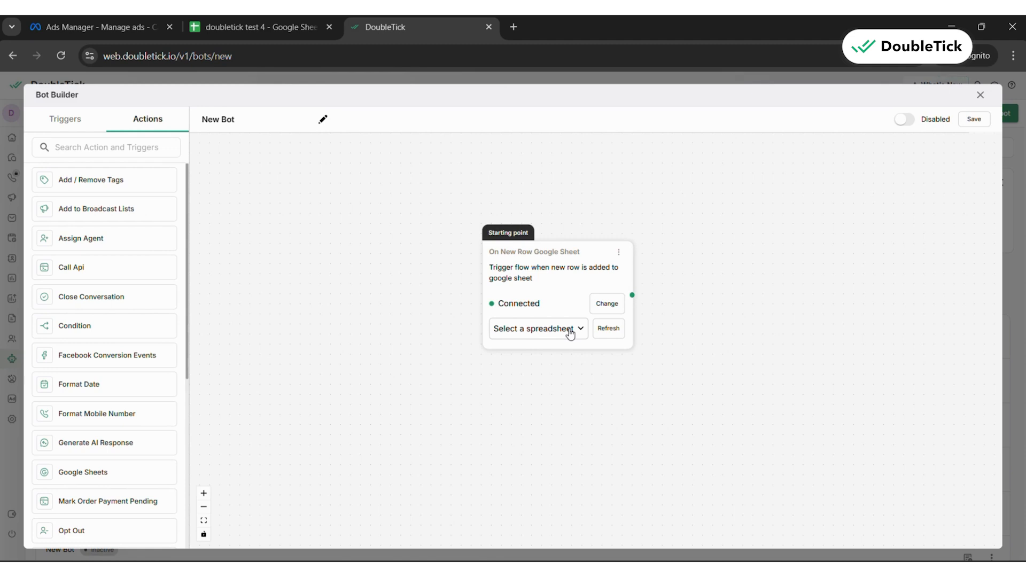
# Set the trigger's spreadsheet to "doubletick test 4" and its phone number field to the phone column
pyautogui.click(570, 334)
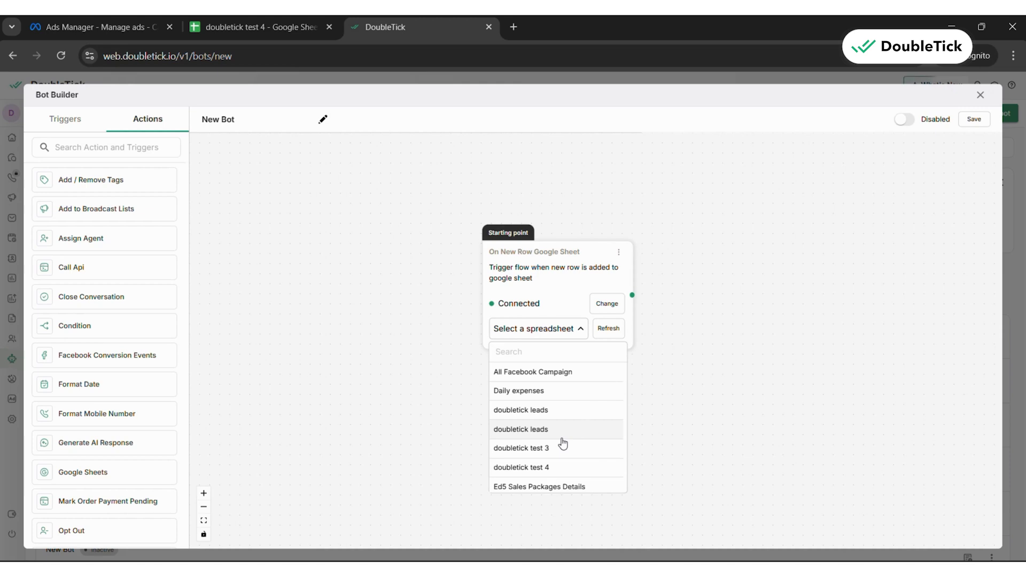
pyautogui.click(558, 468)
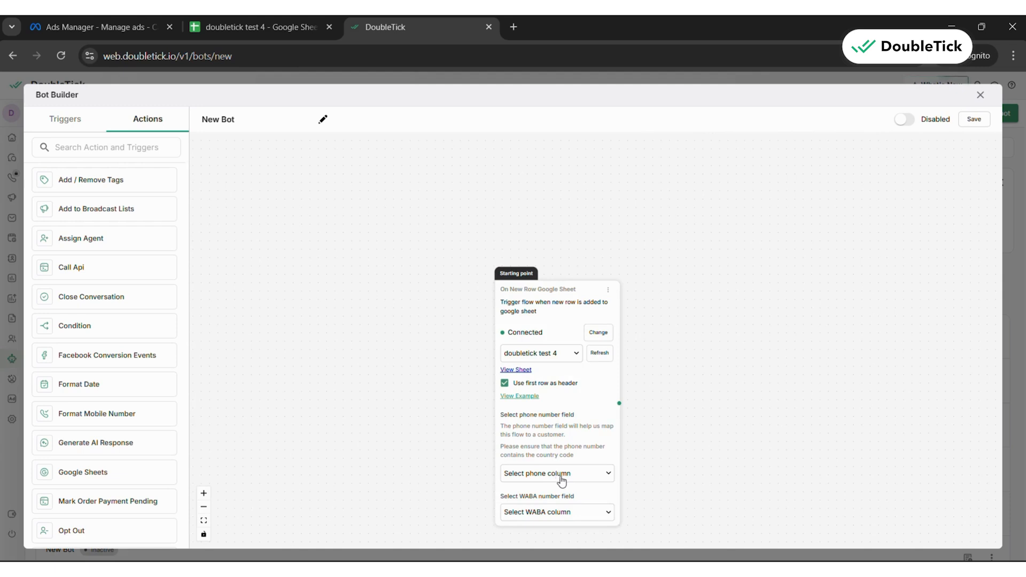
pyautogui.click(545, 397)
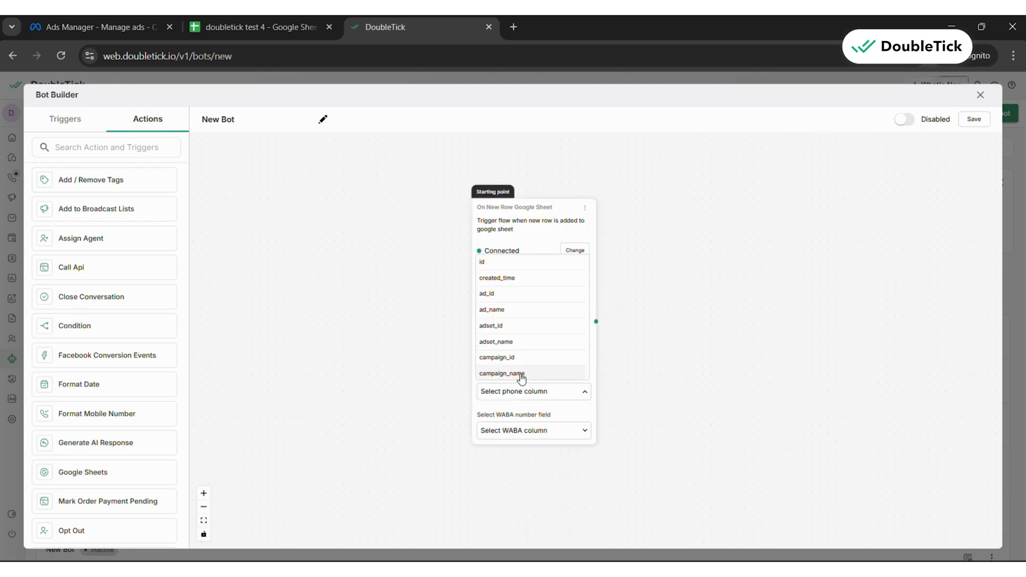
pyautogui.scroll(-2, 512, 343)
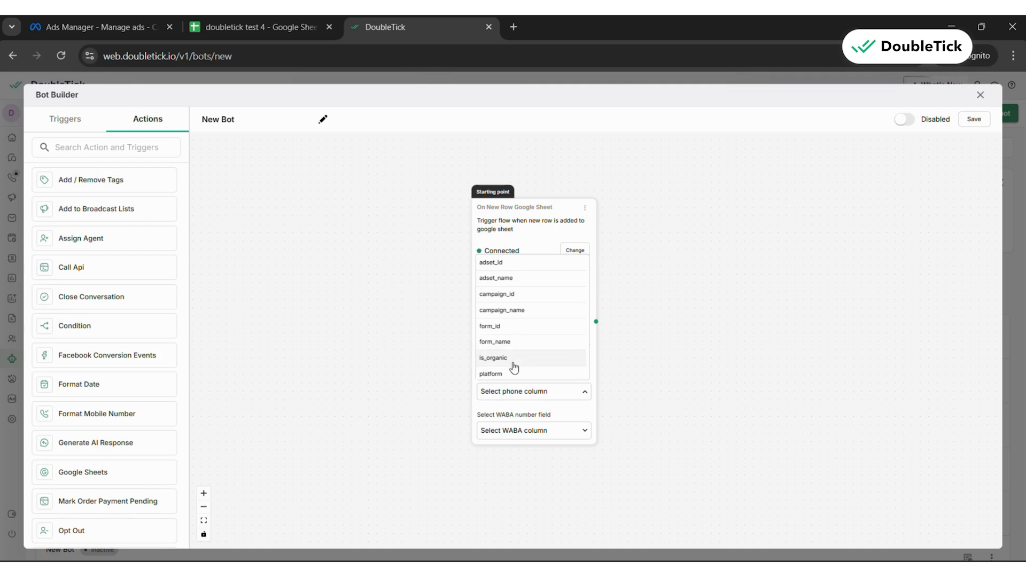
pyautogui.scroll(2, 518, 342)
pyautogui.scroll(-2, 522, 344)
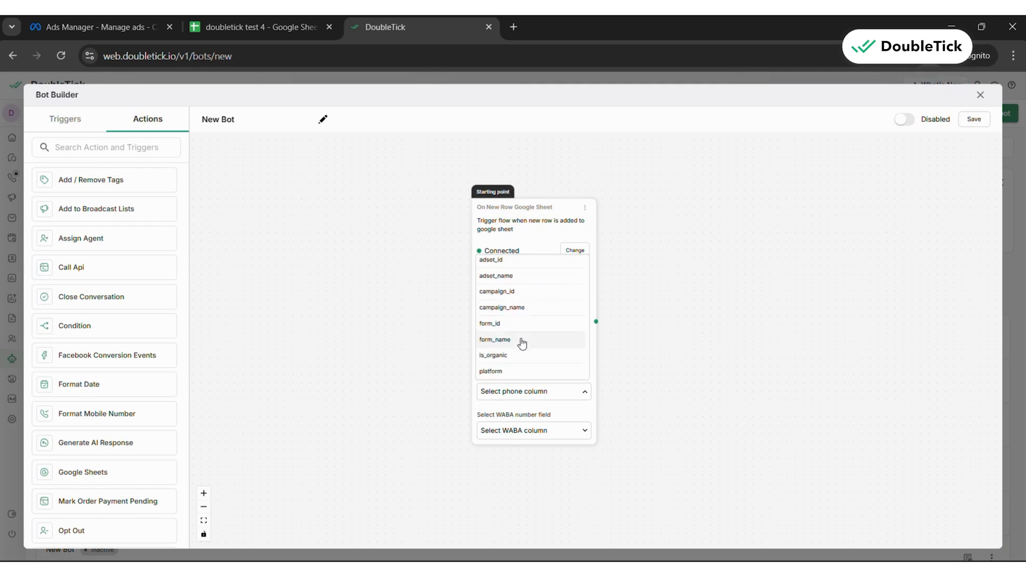
pyautogui.scroll(2, 521, 345)
pyautogui.scroll(-4, 515, 346)
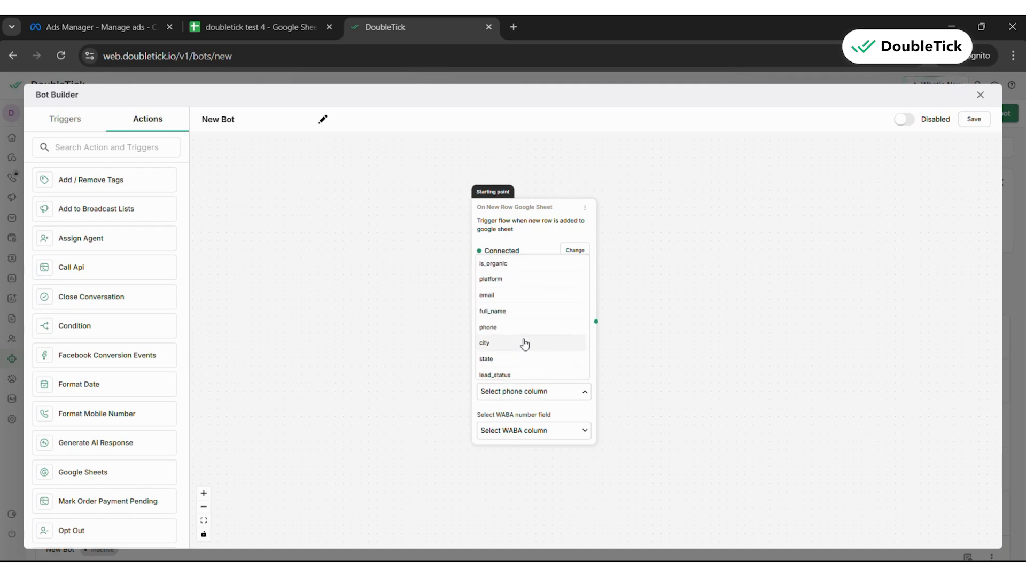
pyautogui.click(495, 326)
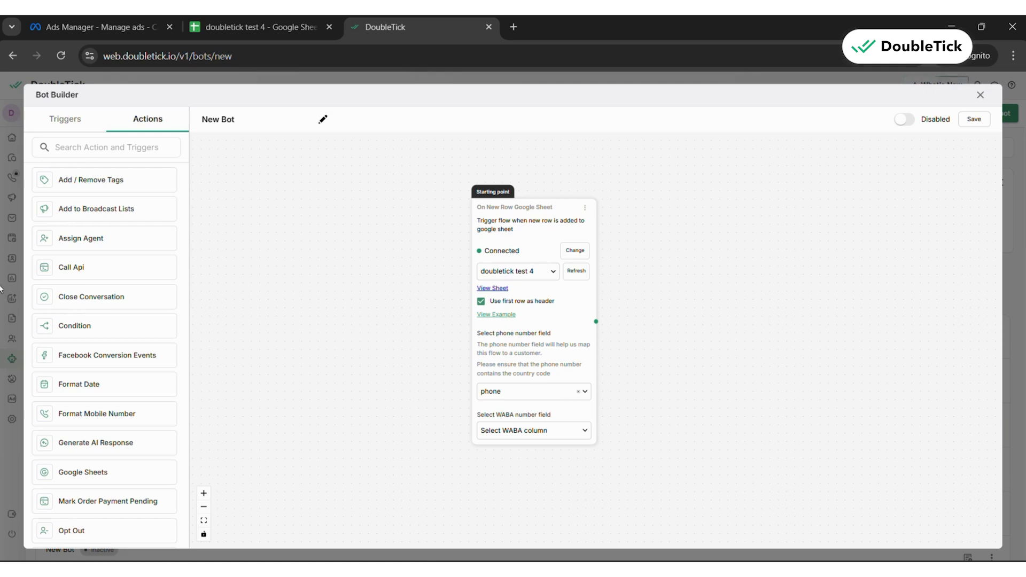
# Add a Send Template action, connect the Google Sheet trigger to it and choose the template test_qwerty_v3
pyautogui.scroll(-4, 114, 334)
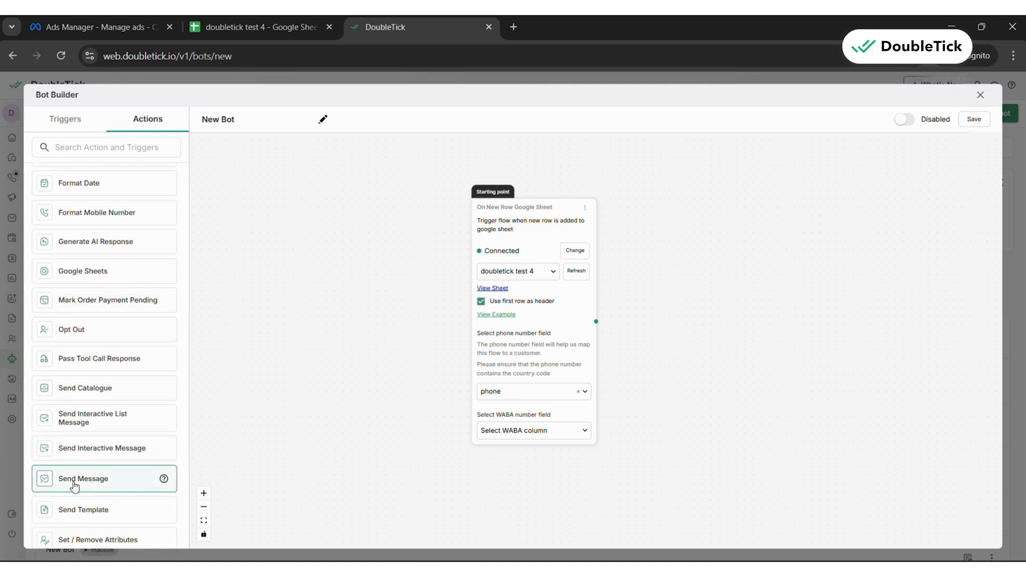
pyautogui.moveTo(80, 509); pyautogui.dragTo(698, 237)
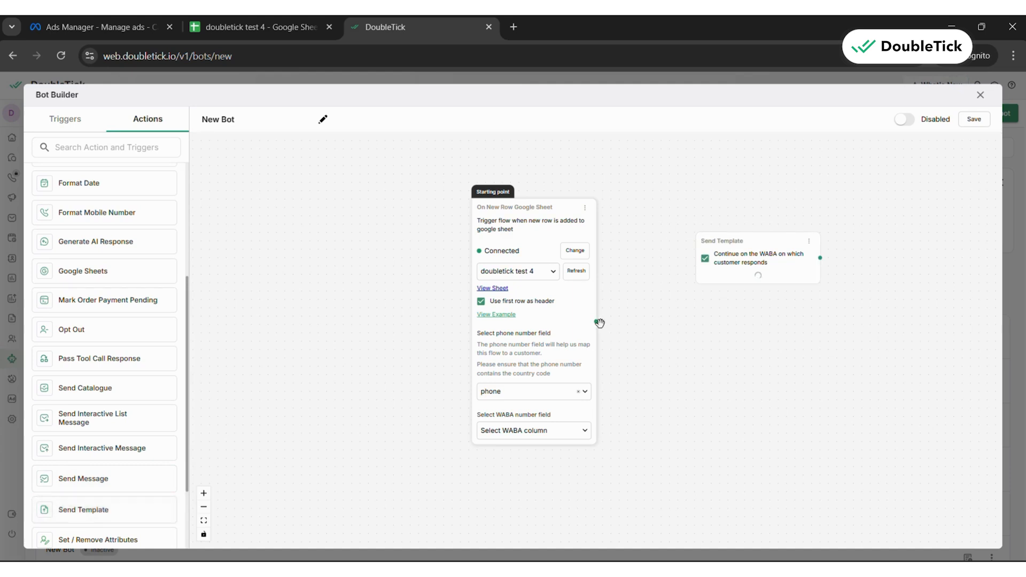
pyautogui.moveTo(596, 321); pyautogui.dragTo(694, 263)
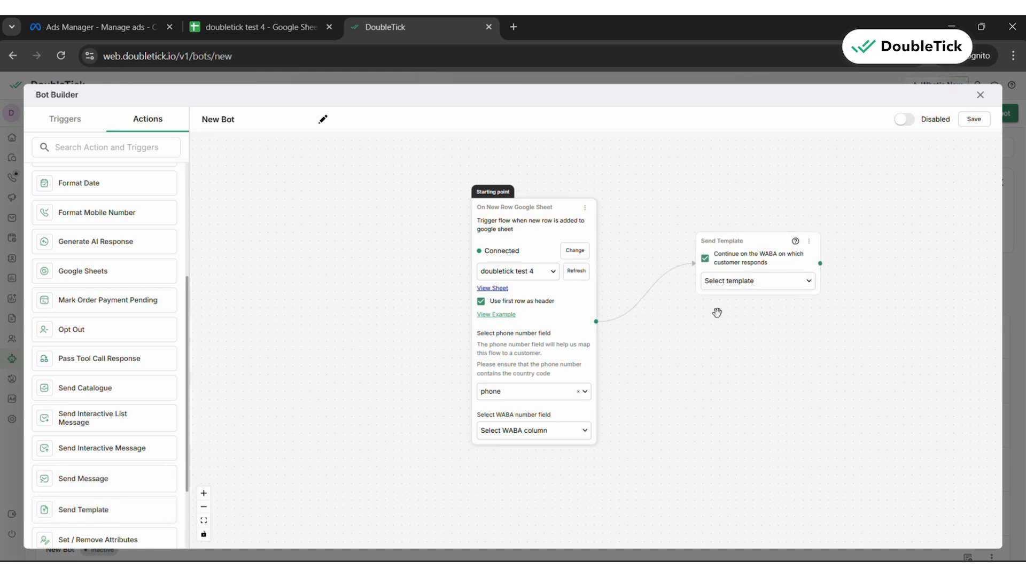
pyautogui.click(751, 282)
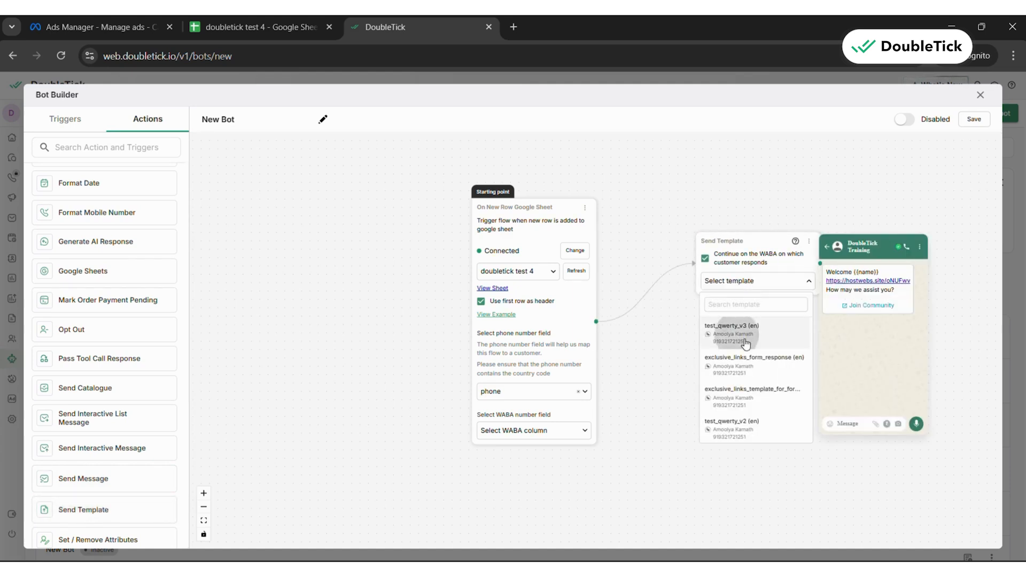
pyautogui.click(746, 342)
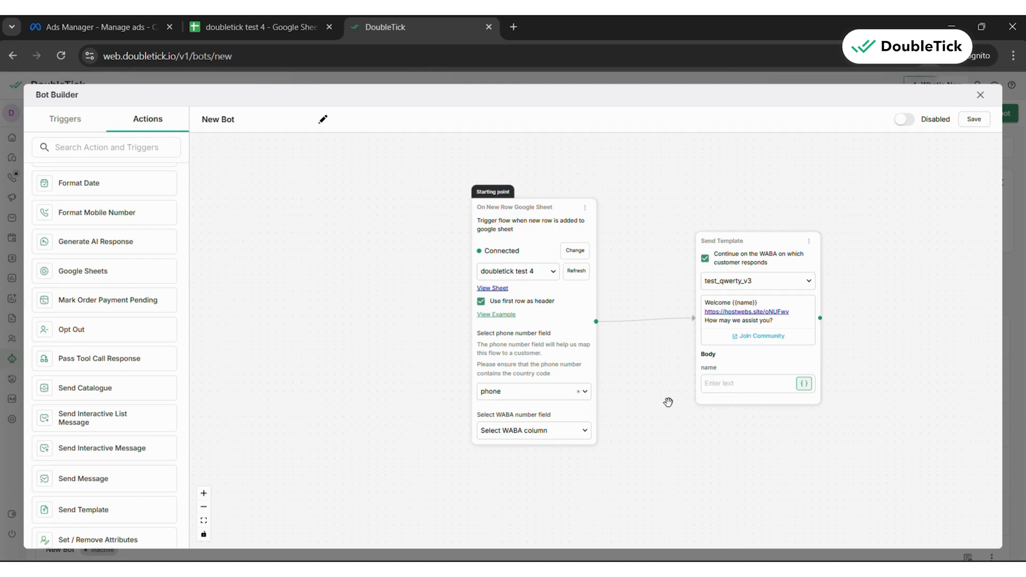